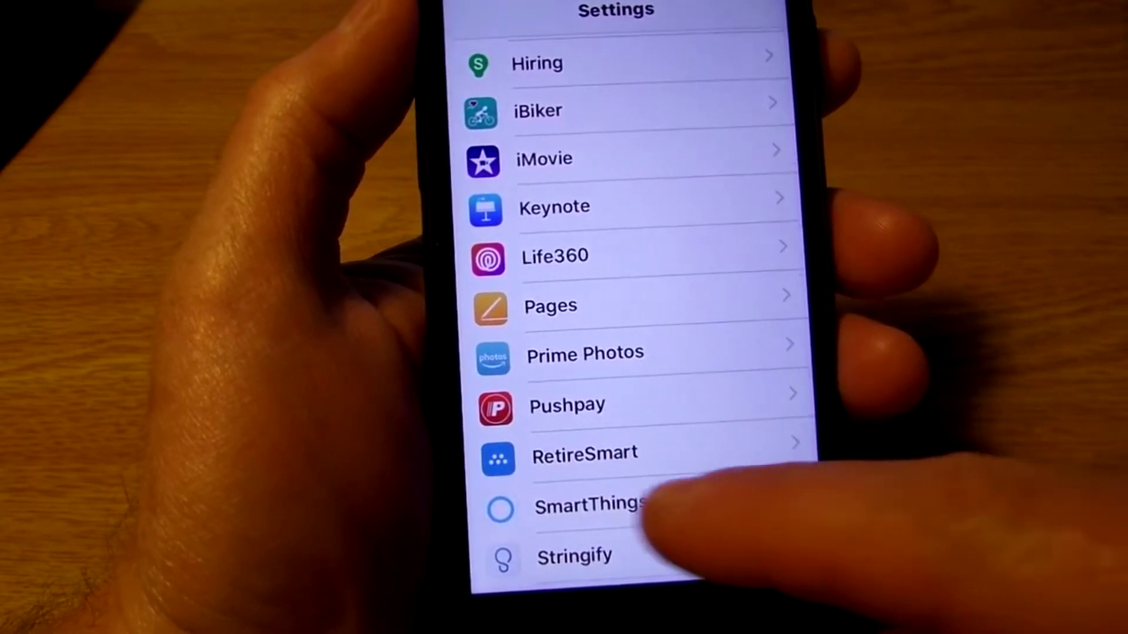
Step: Shrink the home's arrival radius circle on the SmartThings location map
left_click(561, 510)
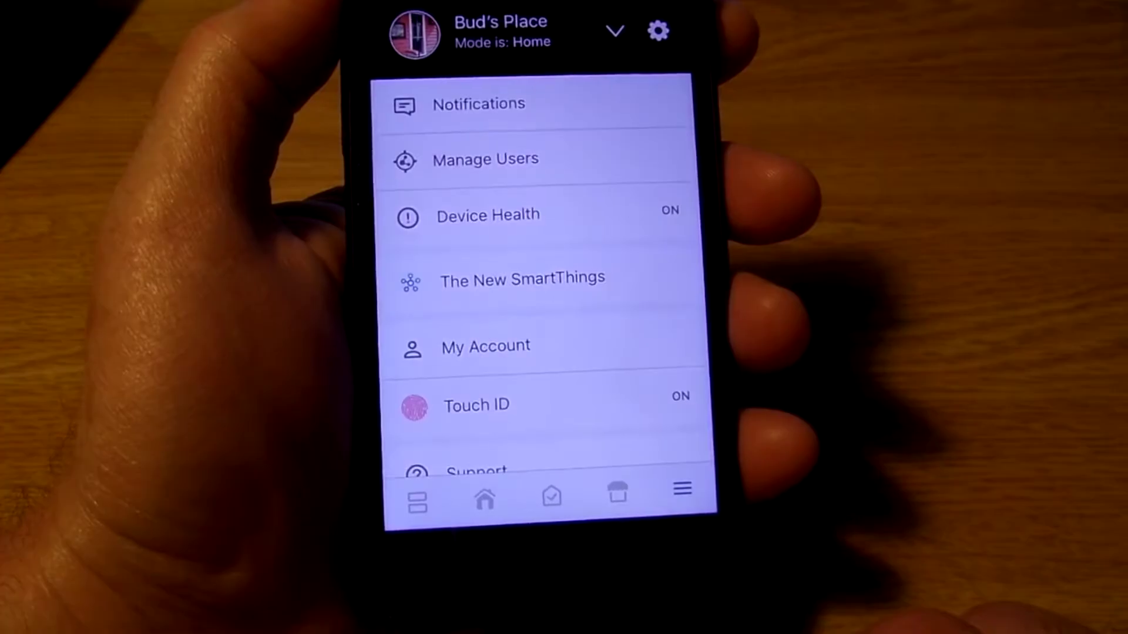
left_click(658, 30)
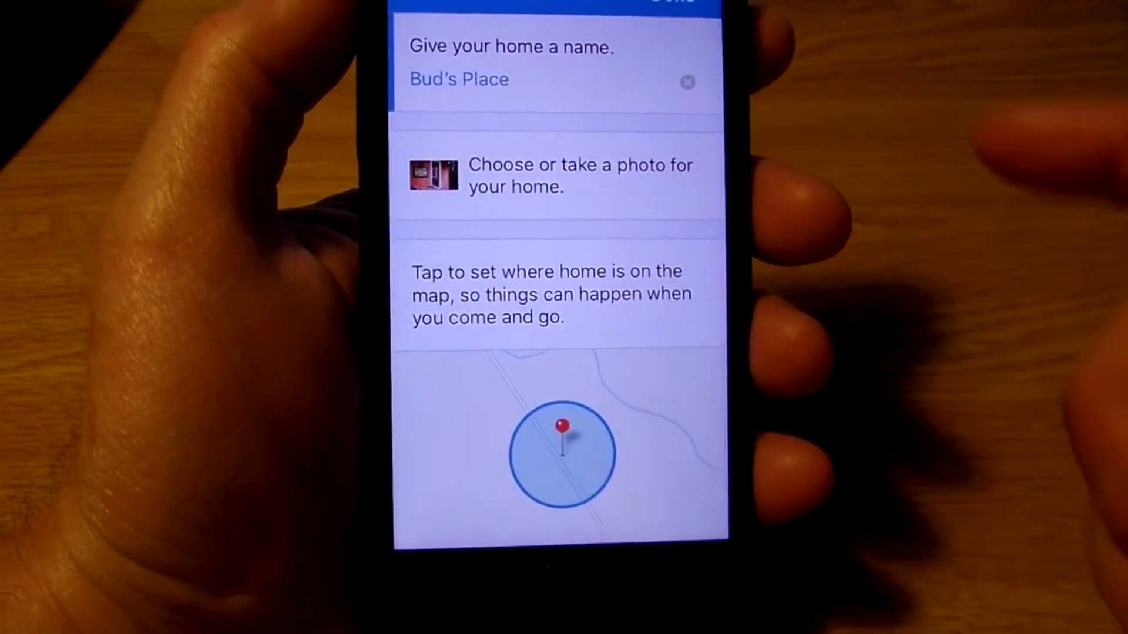
left_click(557, 447)
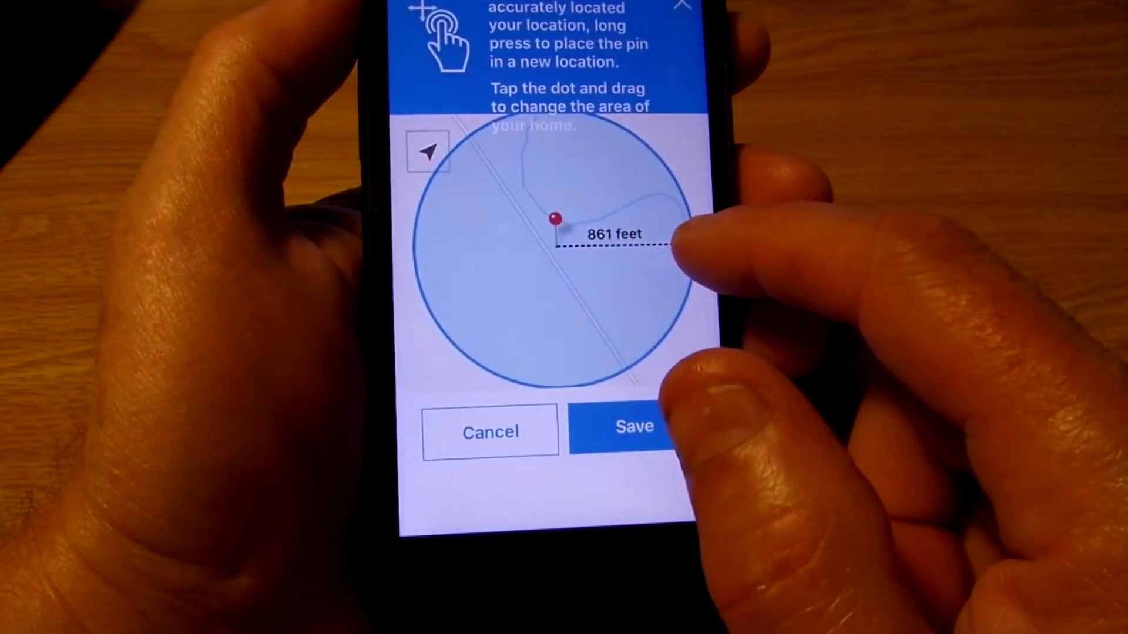
left_click_drag(638, 247, 642, 249)
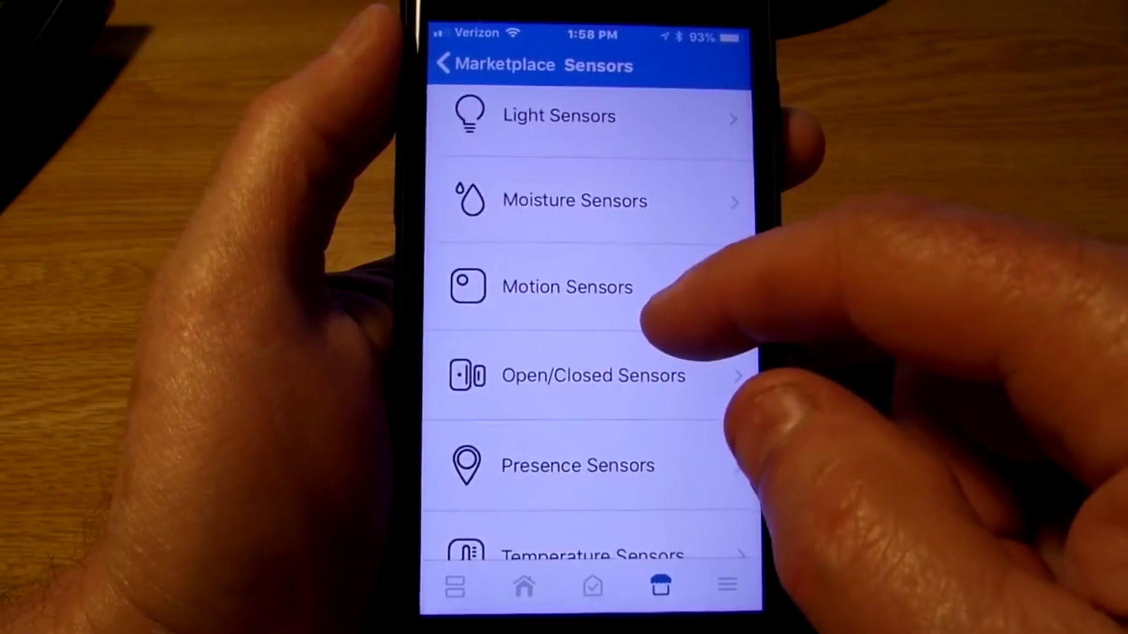
Step: Browse the presence sensor options and open the Mobile Phone sensor's details
scroll(676, 282, "down", 2)
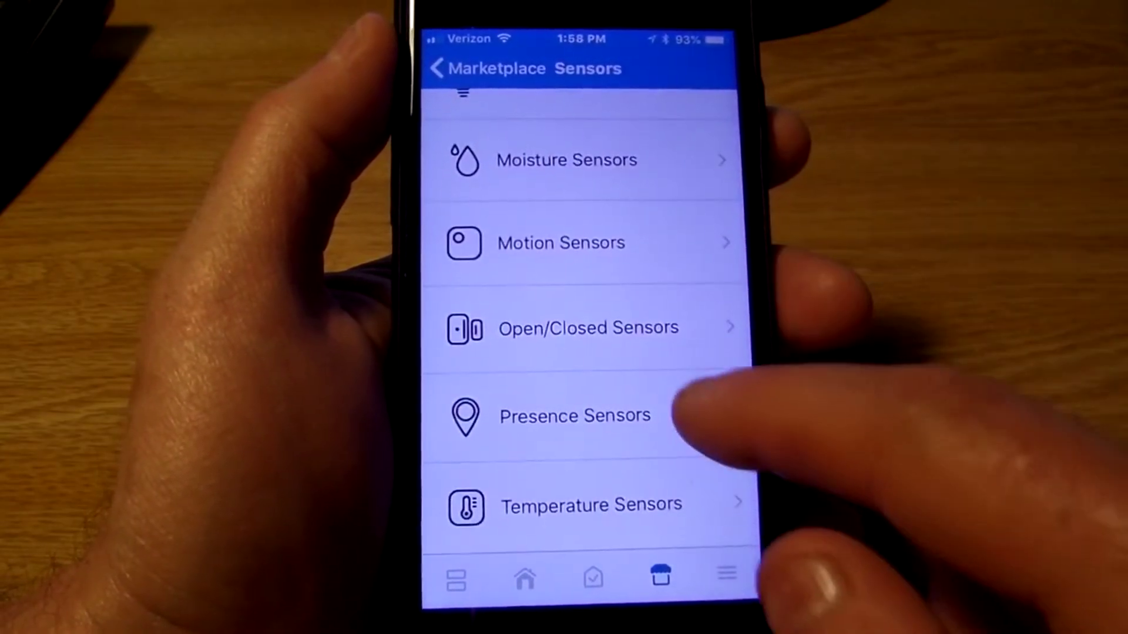
left_click(685, 414)
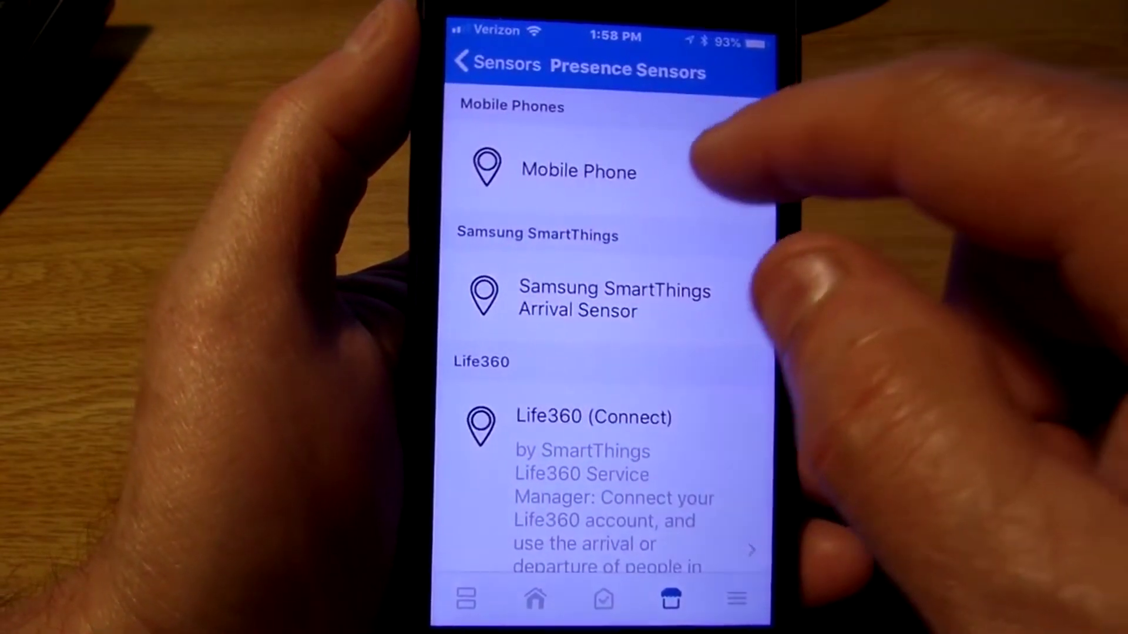
left_click(693, 168)
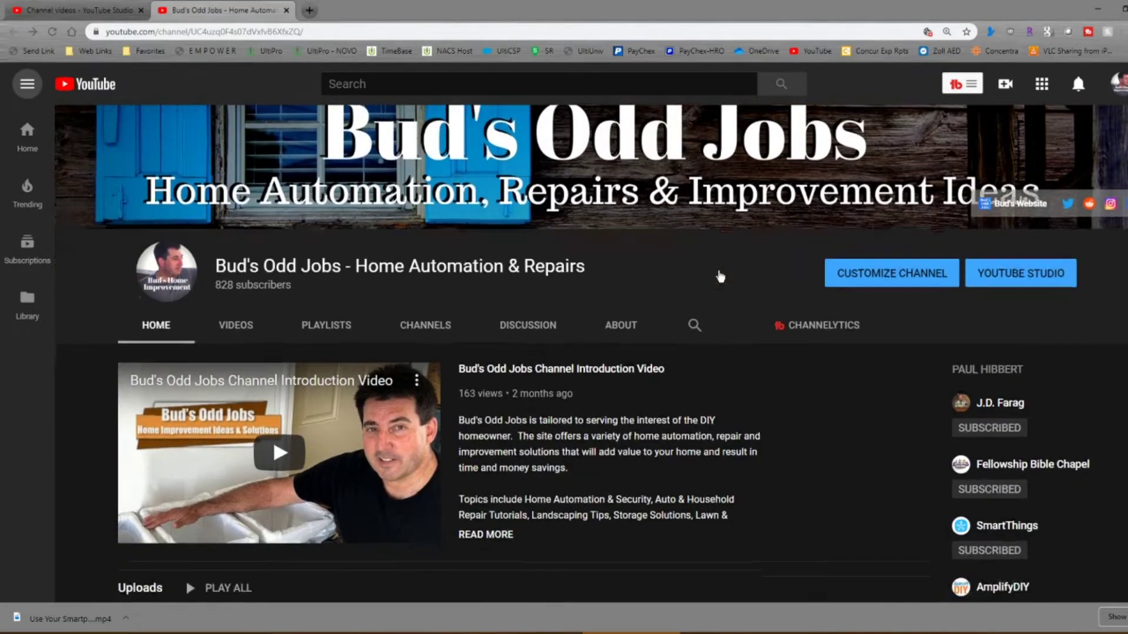
scroll(721, 276, "down", 4)
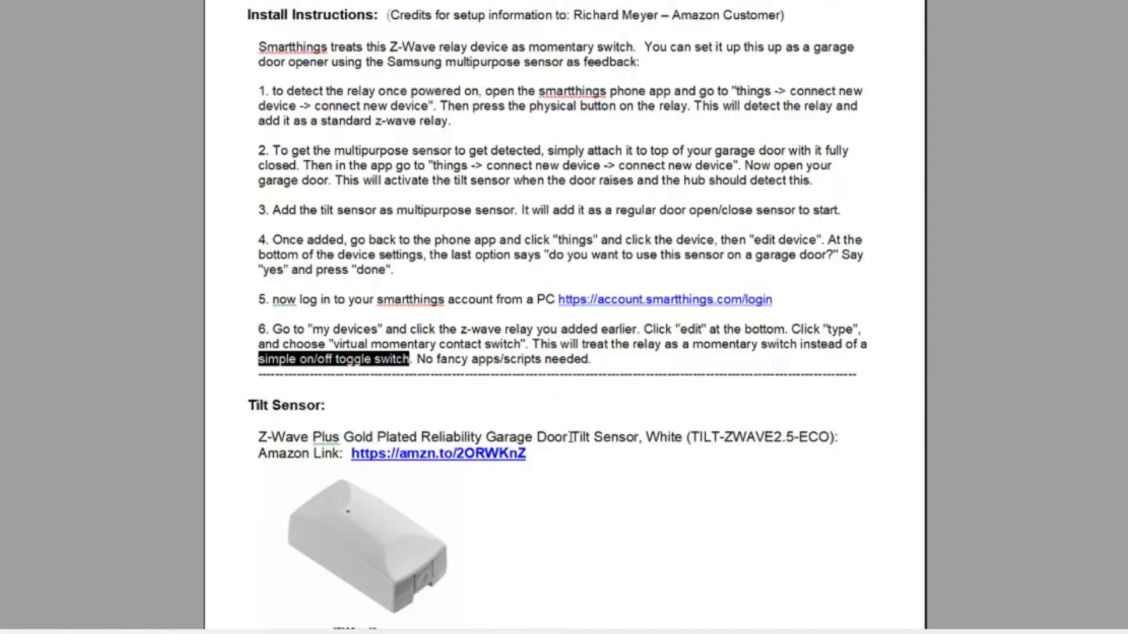
Step: In the GoControl install guide, select the tilt sensor's Amazon Link line and review from the top
scroll(300, 353, "down", 1)
left_click(300, 353)
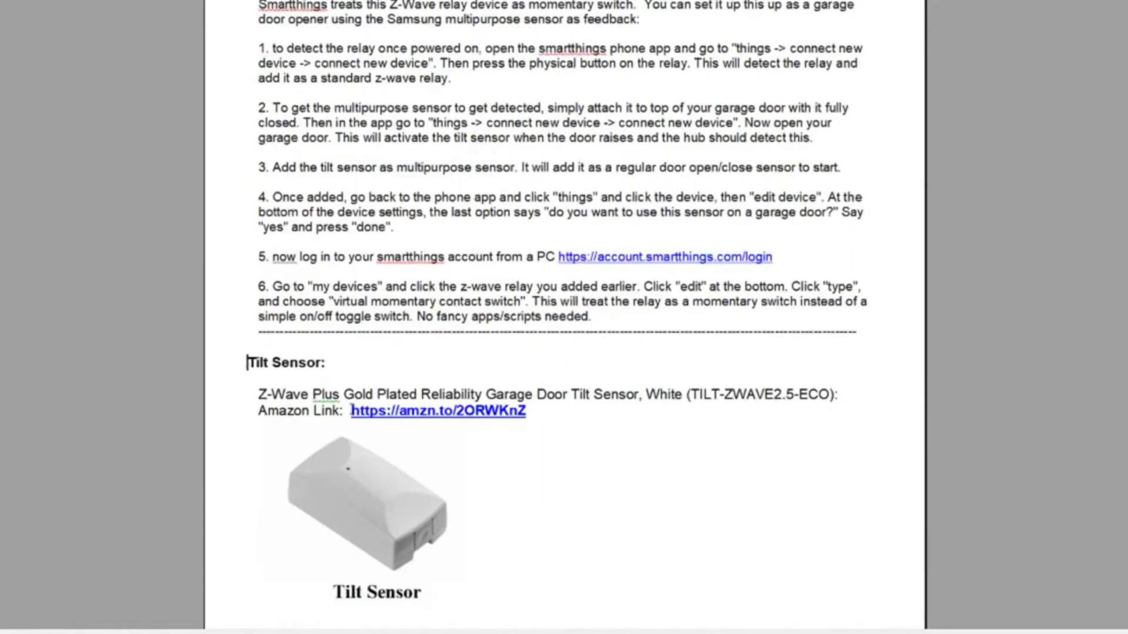
left_click_drag(258, 412, 526, 411)
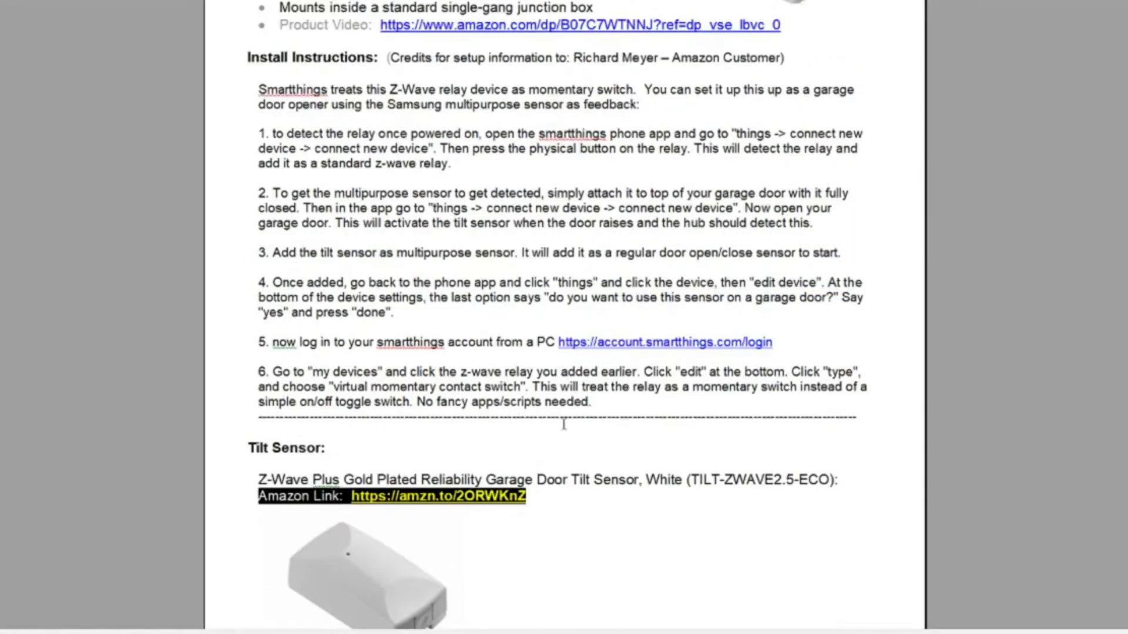
scroll(563, 424, "down", 1)
scroll(564, 424, "up", 7)
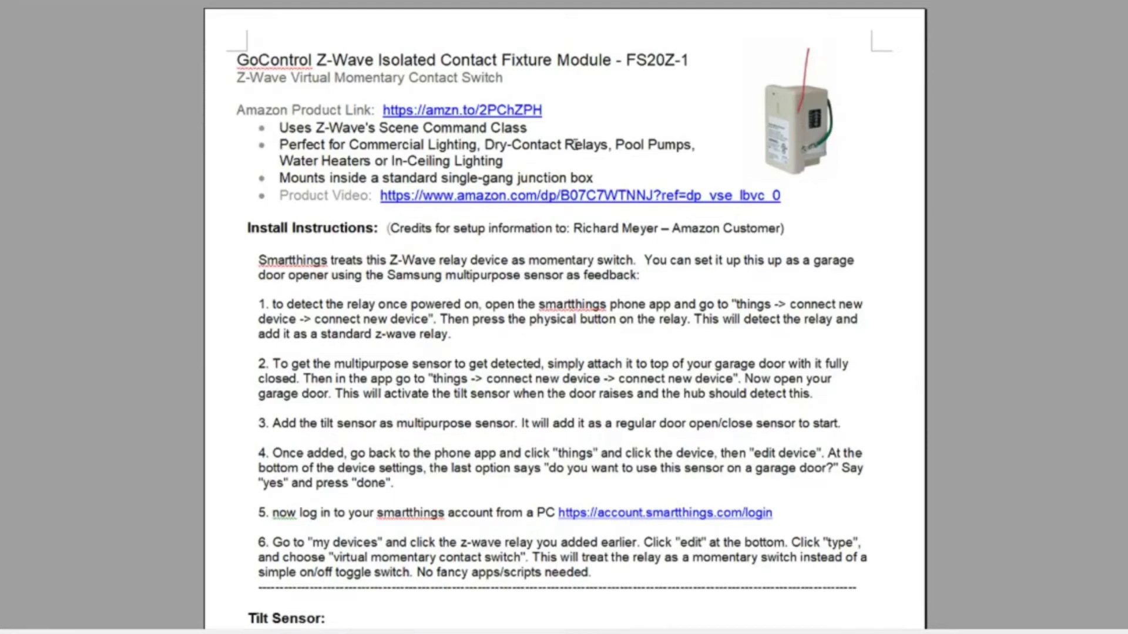
scroll(375, 163, "down", 3)
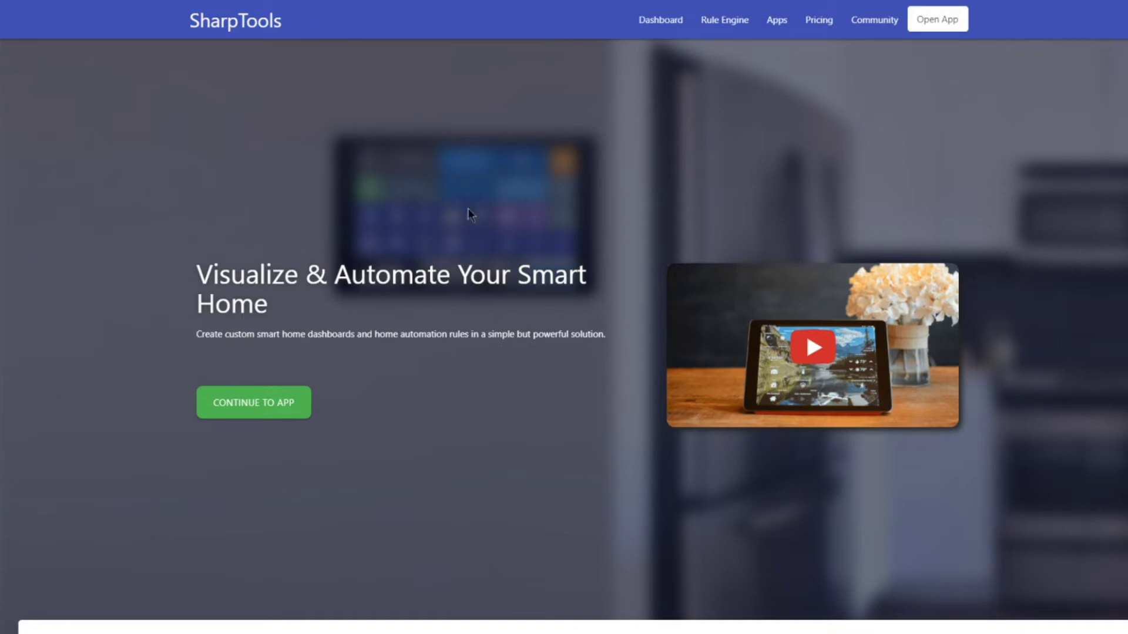
Step: Highlight the Visualize & Automate heading, then go to the Dashboard overview page
left_click_drag(212, 274, 562, 268)
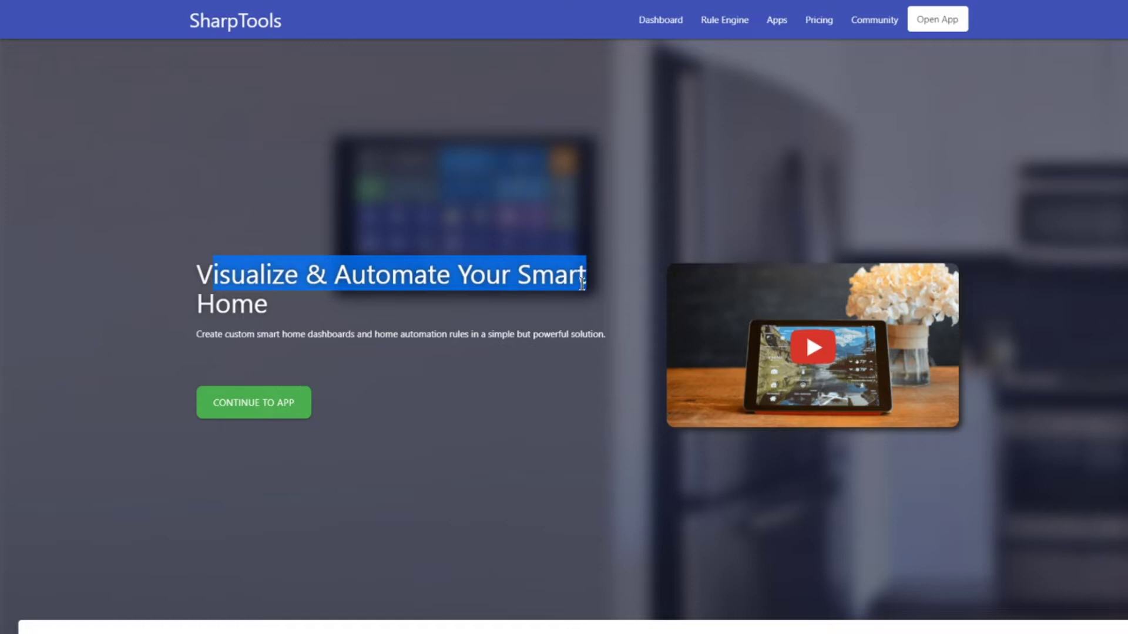
left_click(546, 346)
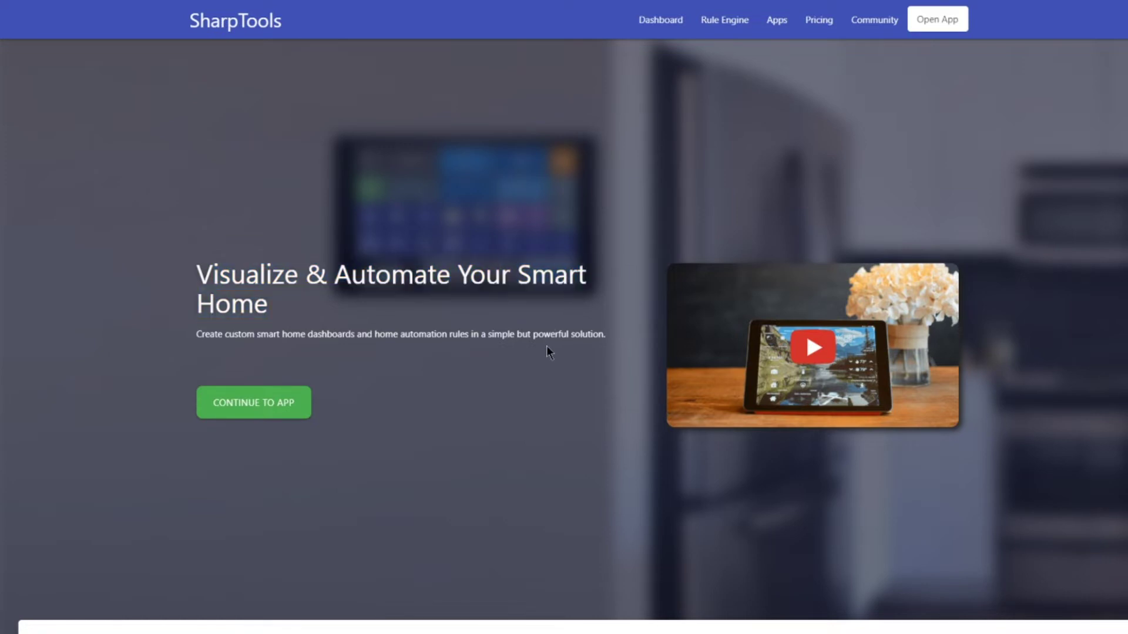
left_click(667, 22)
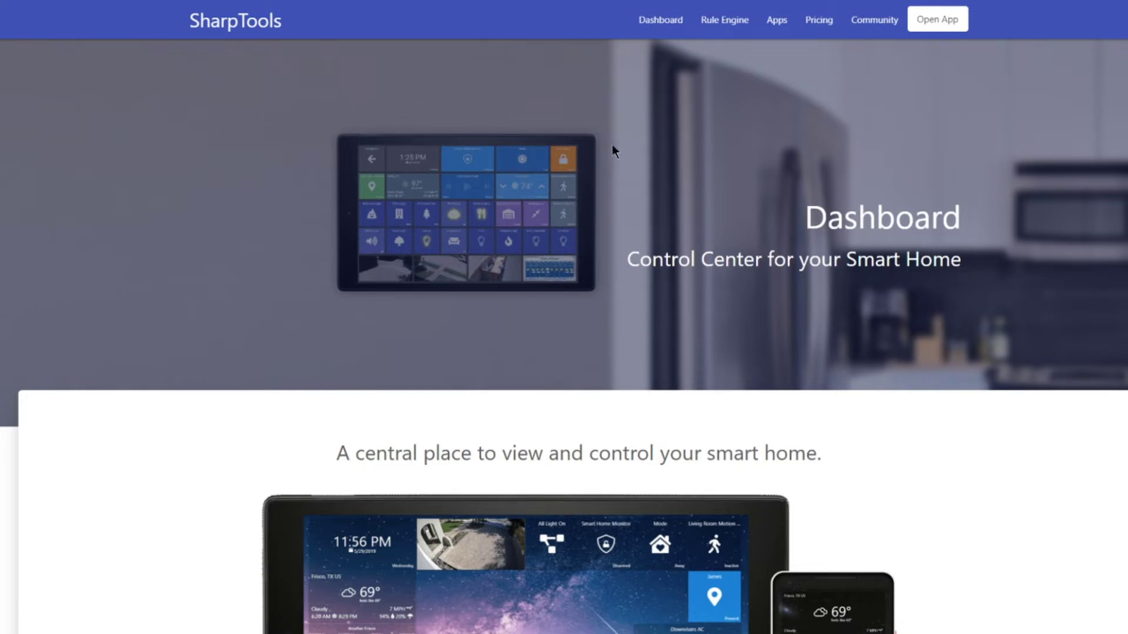
Step: Go to the Rule Engine overview page and scroll through its content
left_click(730, 33)
scroll(721, 112, "down", 6)
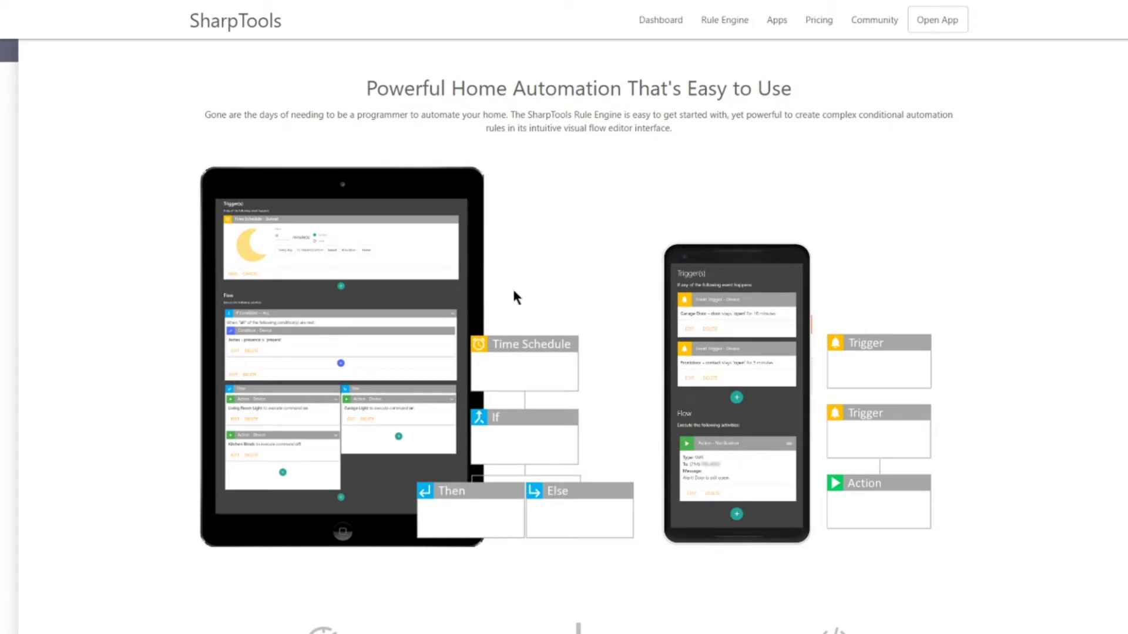
scroll(516, 297, "down", 3)
scroll(551, 326, "down", 3)
scroll(549, 322, "down", 6)
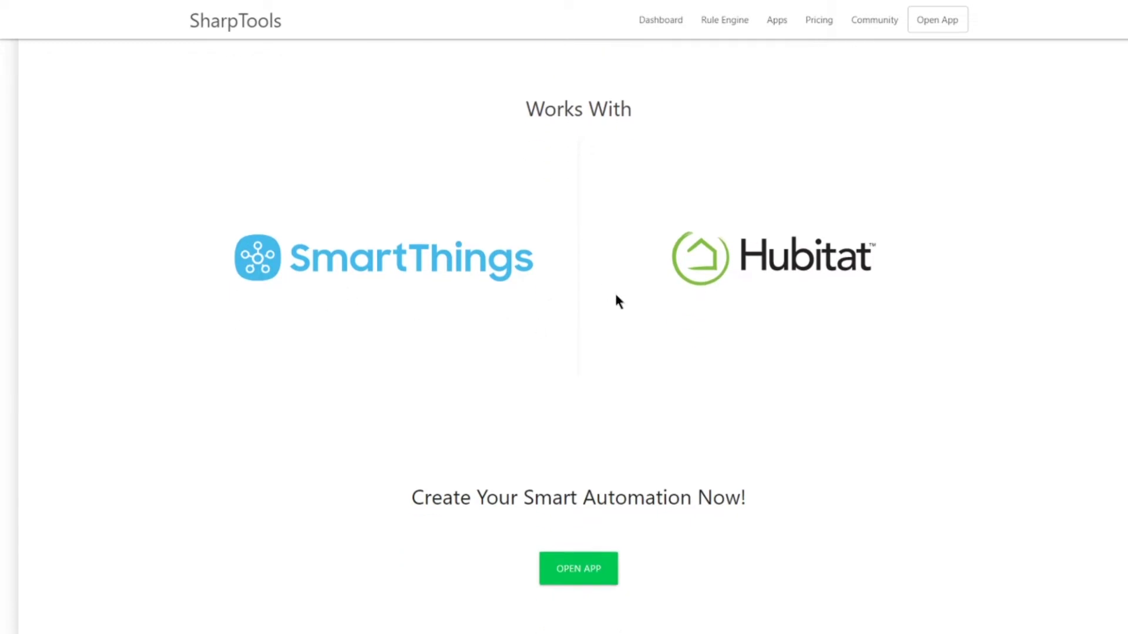
scroll(617, 292, "up", 18)
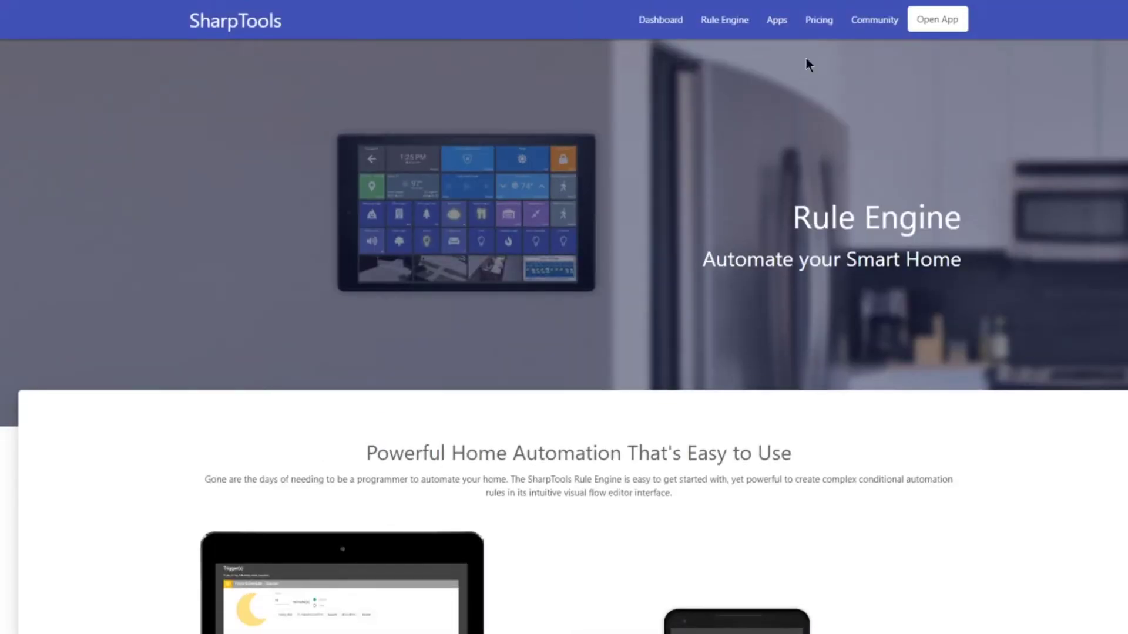
Step: On Pricing and Comparison, highlight the Unlimited hub, device and Rule Engine automation features
left_click(821, 19)
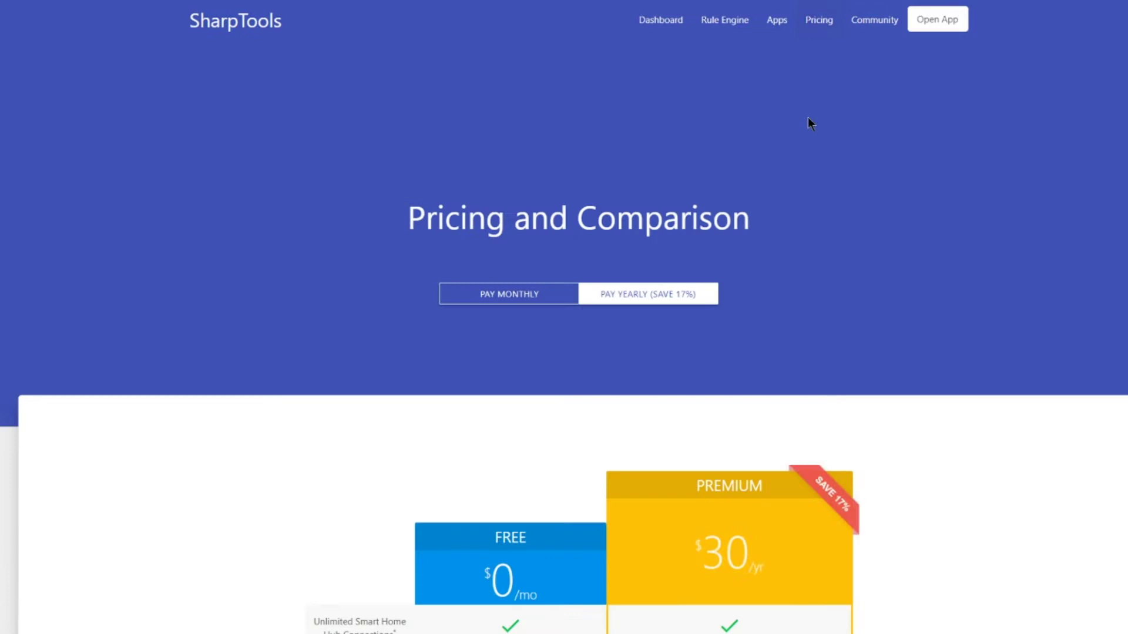
scroll(808, 152, "down", 3)
scroll(808, 152, "down", 2)
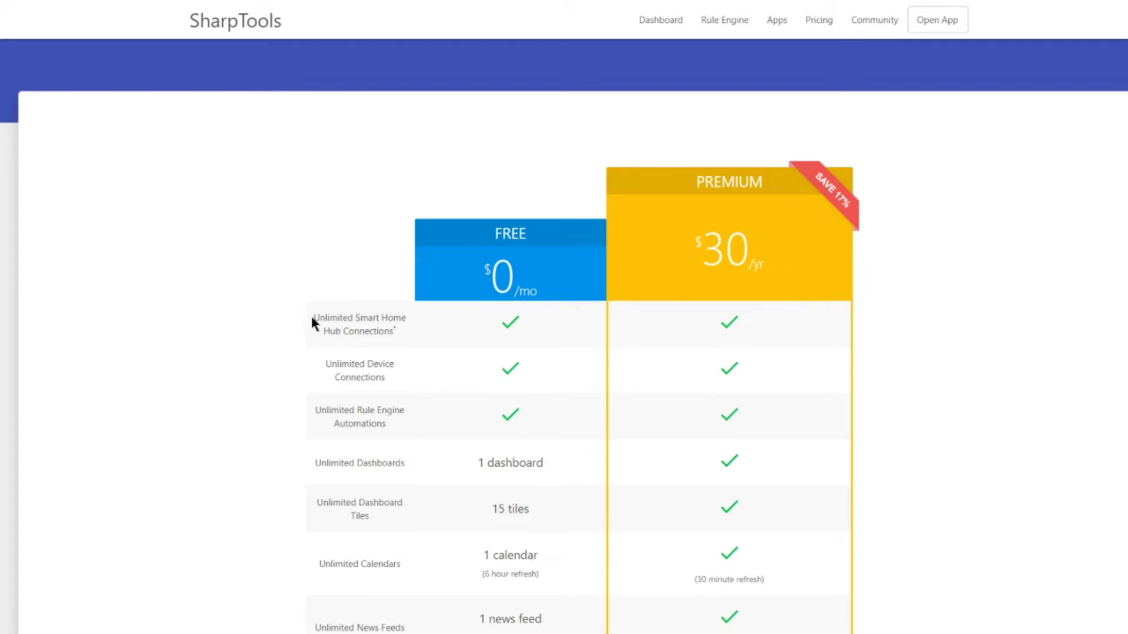
left_click_drag(312, 318, 398, 329)
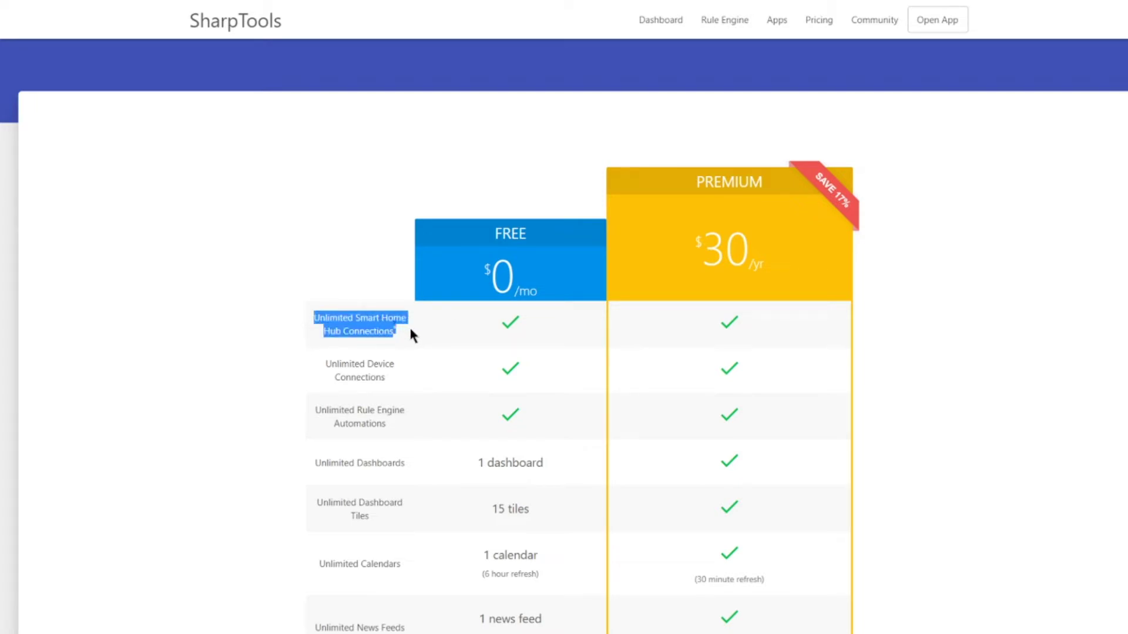
left_click_drag(323, 364, 406, 386)
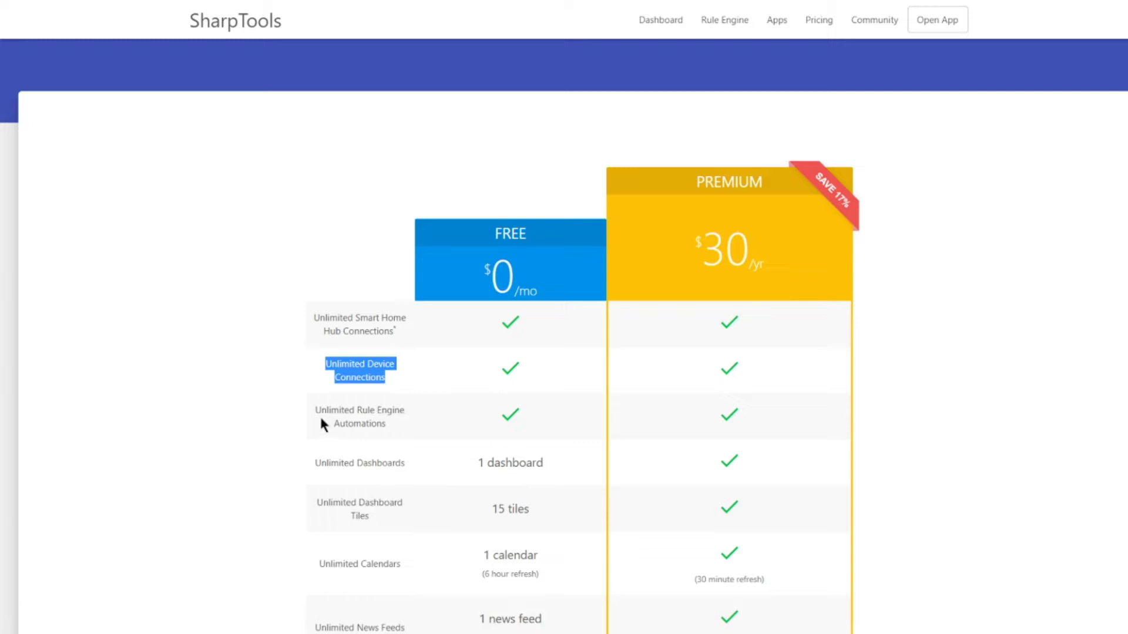
left_click_drag(314, 410, 380, 423)
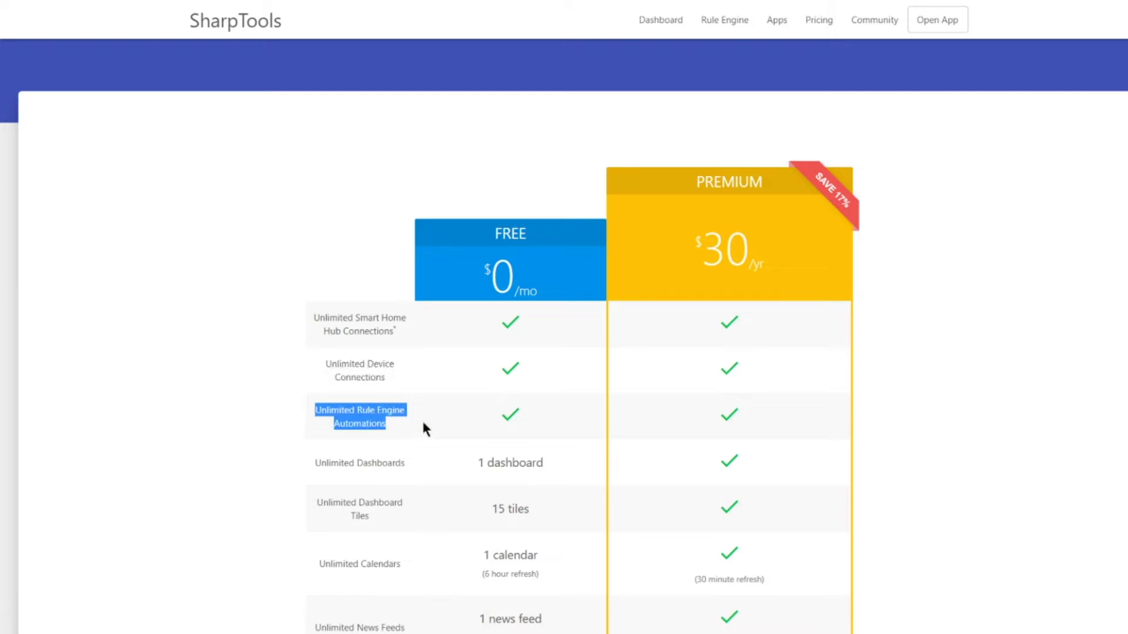
Step: Scroll through the rest of the Free versus Premium plan comparison
scroll(424, 416, "down", 2)
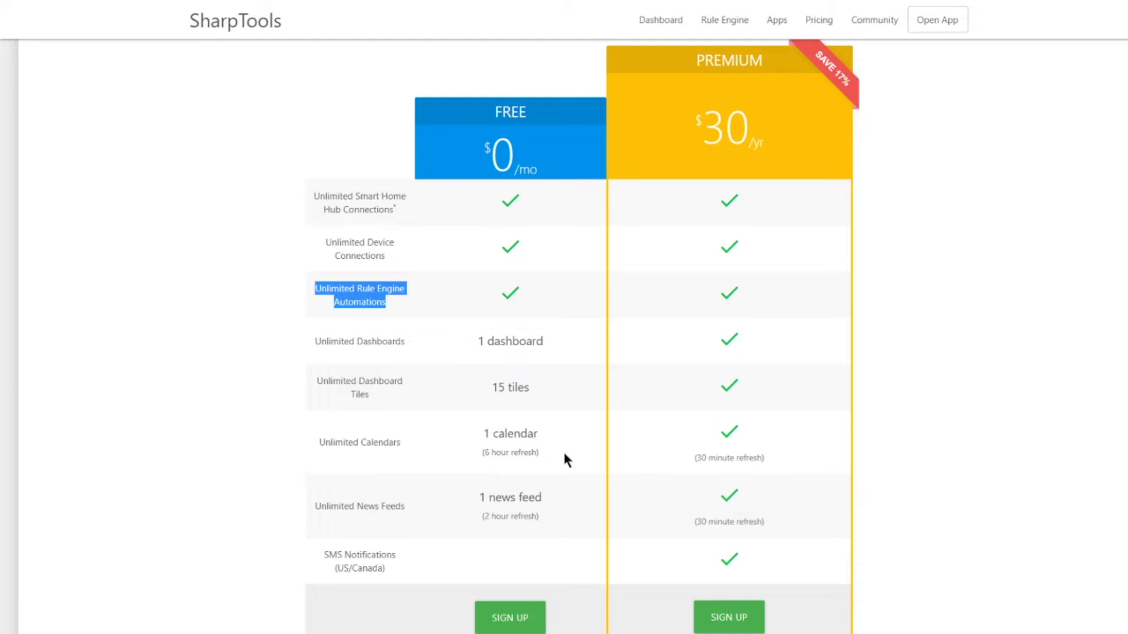
scroll(563, 450, "up", 2)
scroll(736, 360, "down", 1)
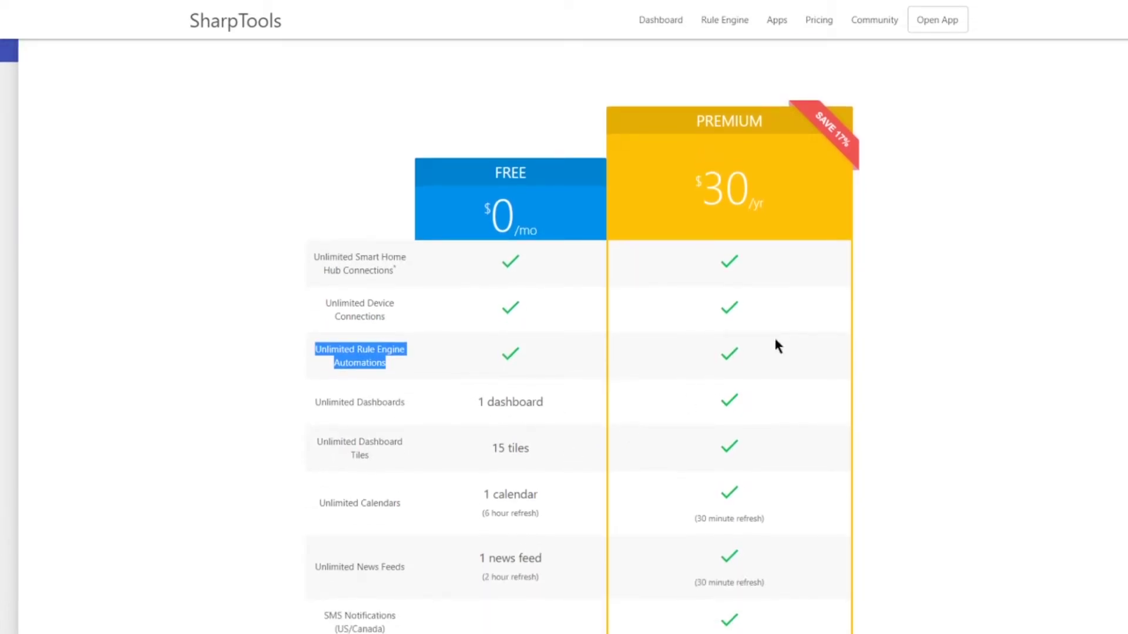
scroll(798, 386, "down", 1)
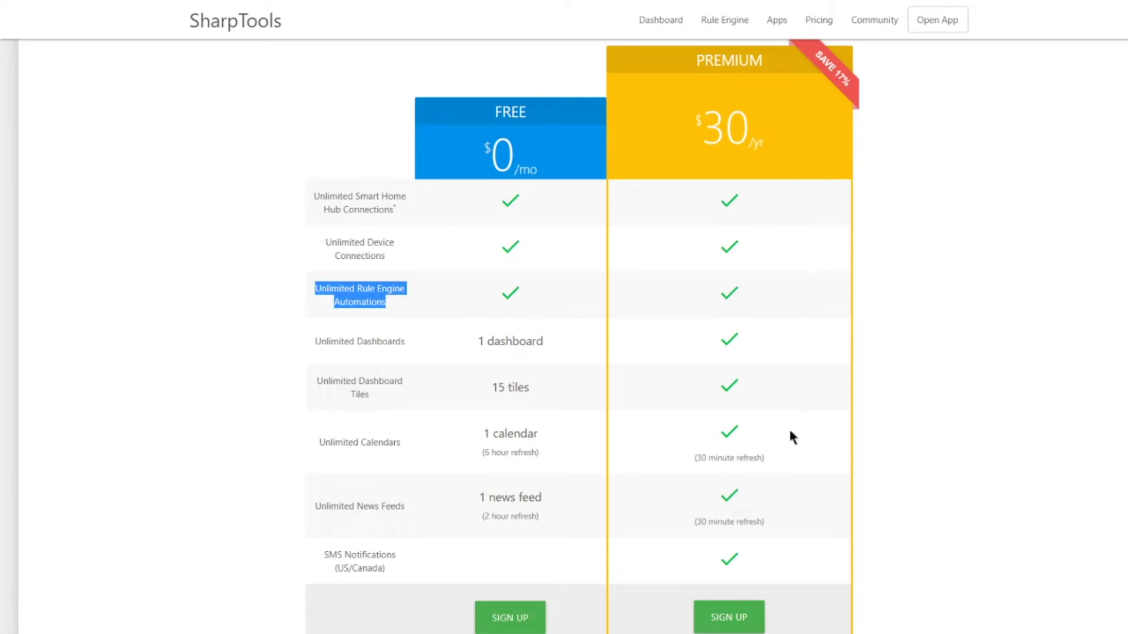
scroll(777, 475, "up", 2)
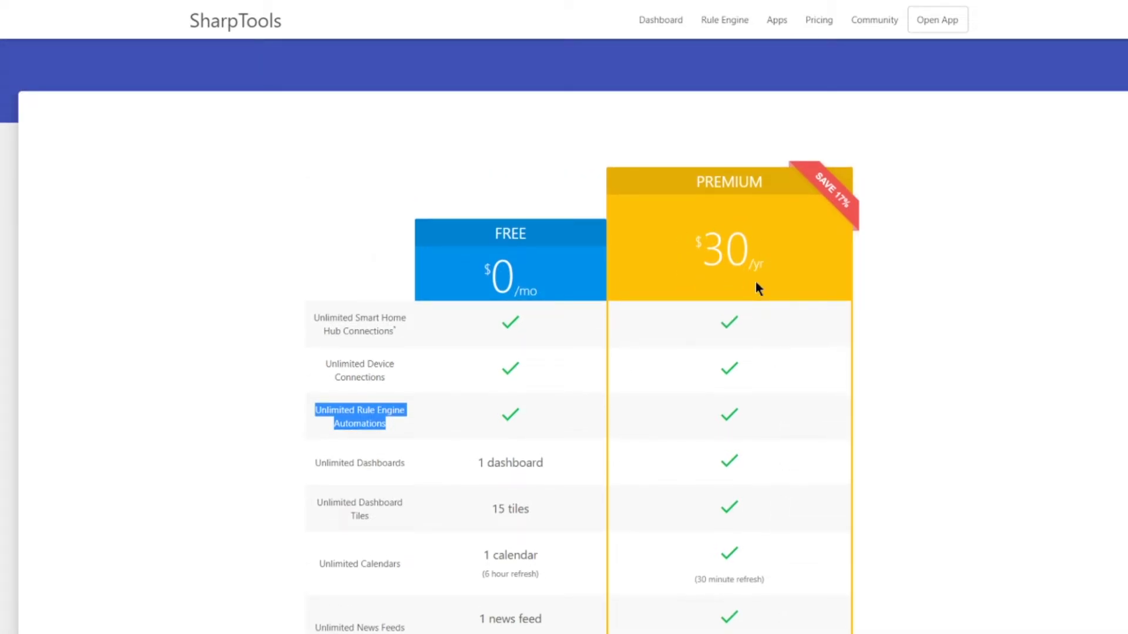
scroll(755, 281, "up", 4)
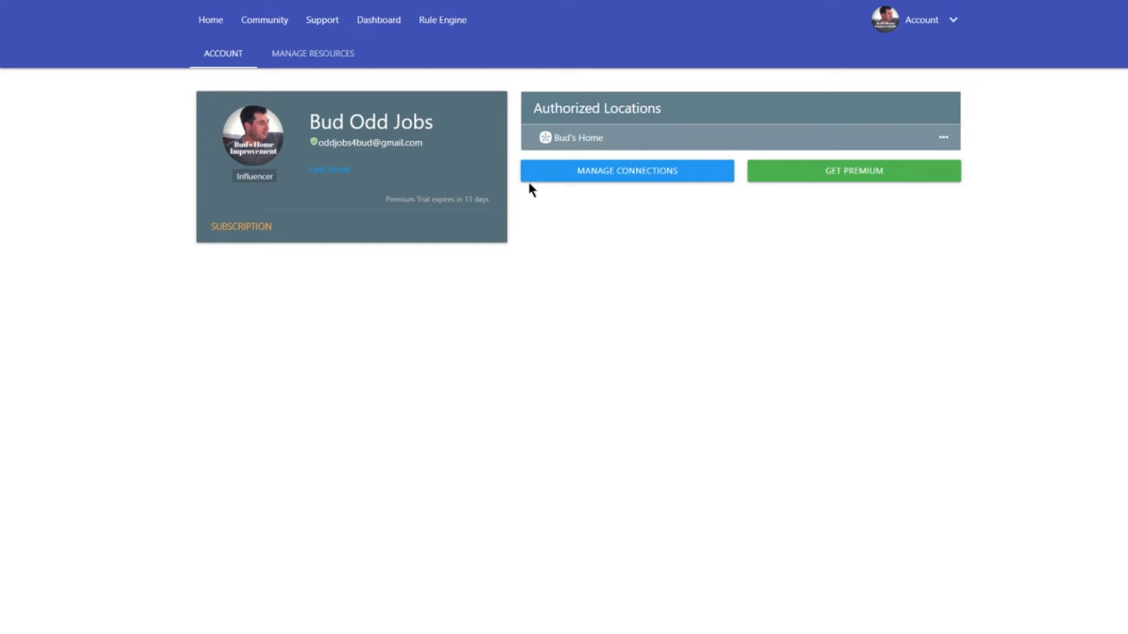
left_click(559, 178)
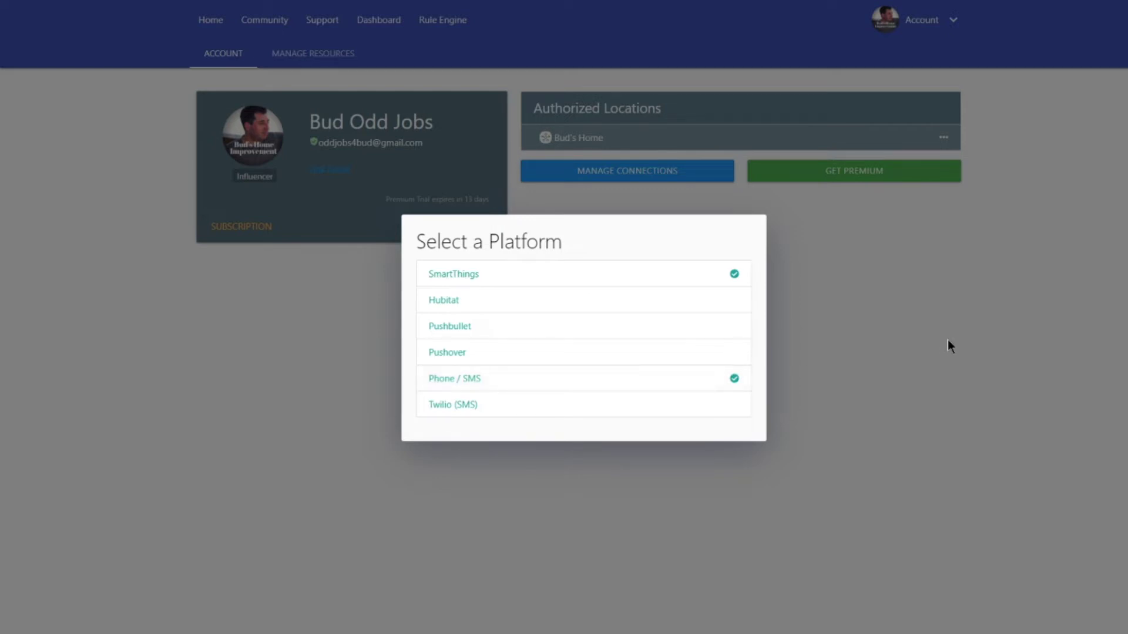
left_click(777, 243)
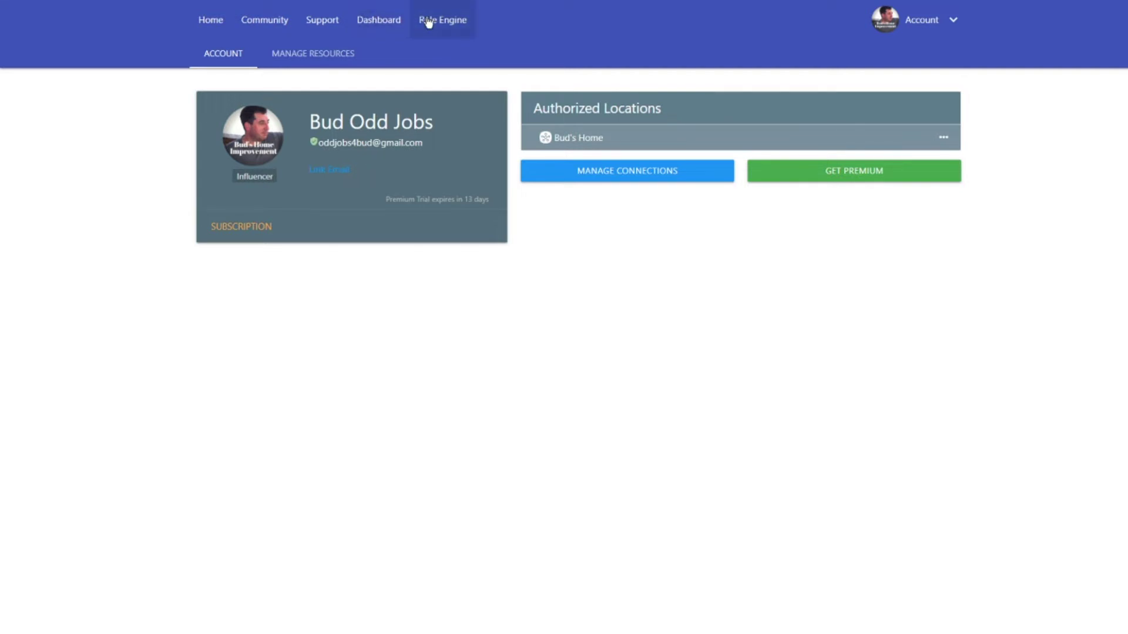
Step: Open the SmartThings dashboard in edit mode via Actions > Edit
left_click(384, 28)
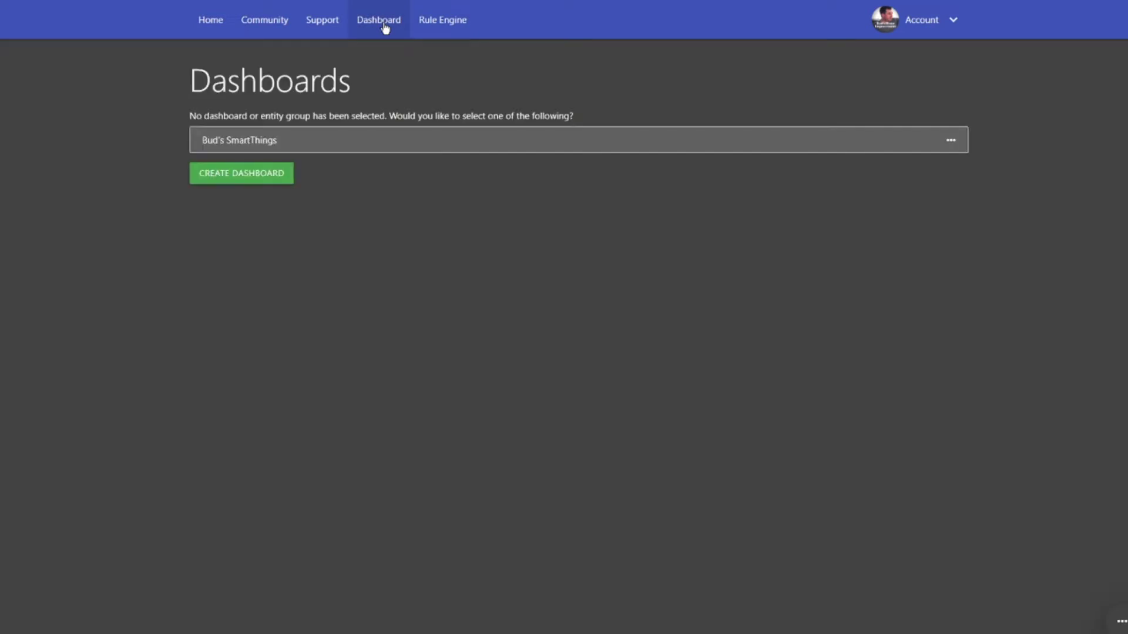
left_click(293, 144)
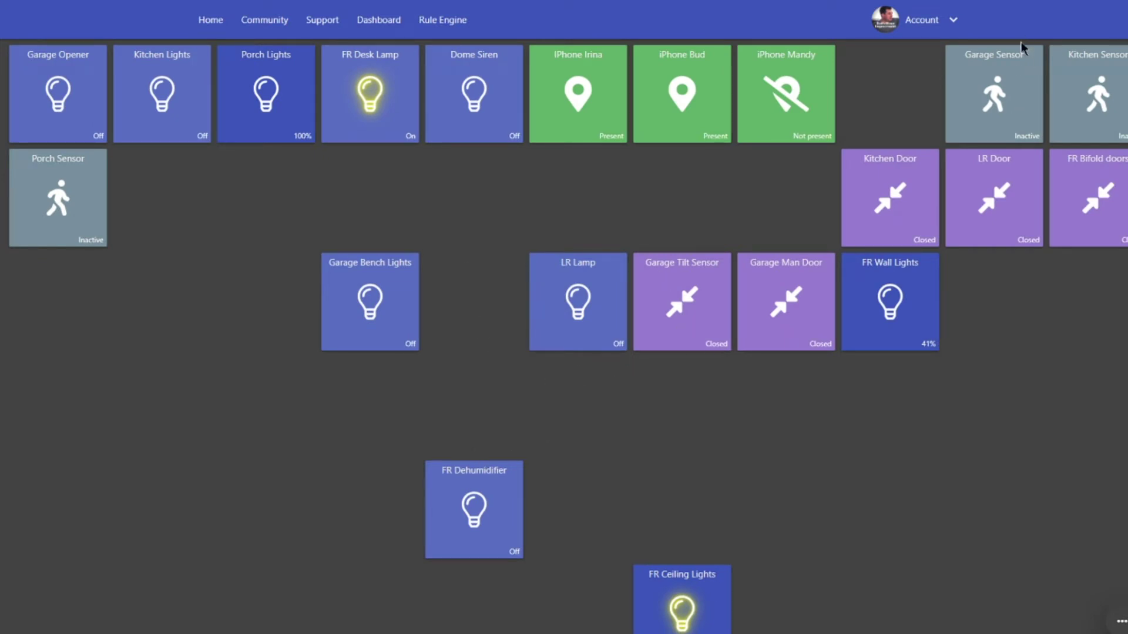
left_click(1121, 622)
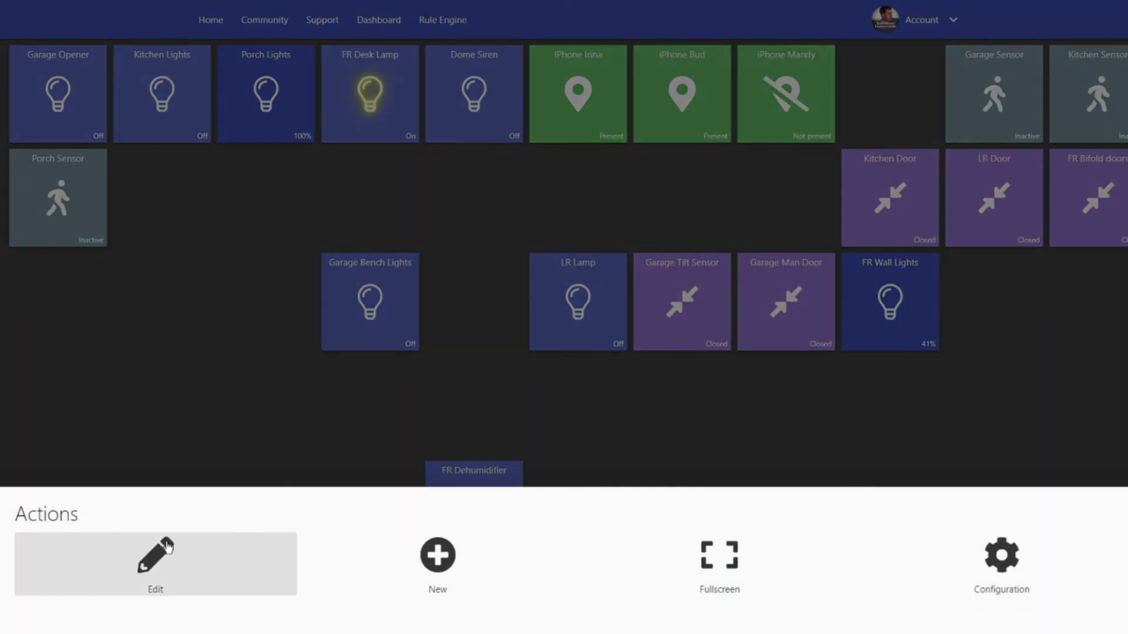
left_click(159, 563)
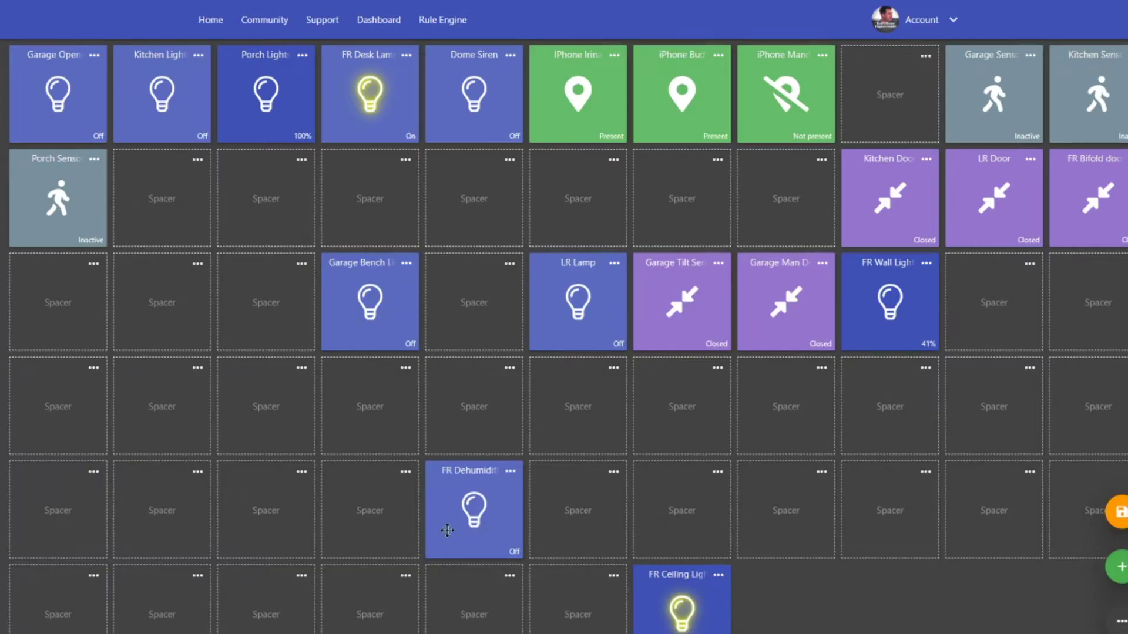
Step: Move FR Dehumidifier, Garage Bench Lights, LR Lamp, Garage Tilt Sensor and Garage Man Door into row 2
left_click_drag(435, 553, 441, 234)
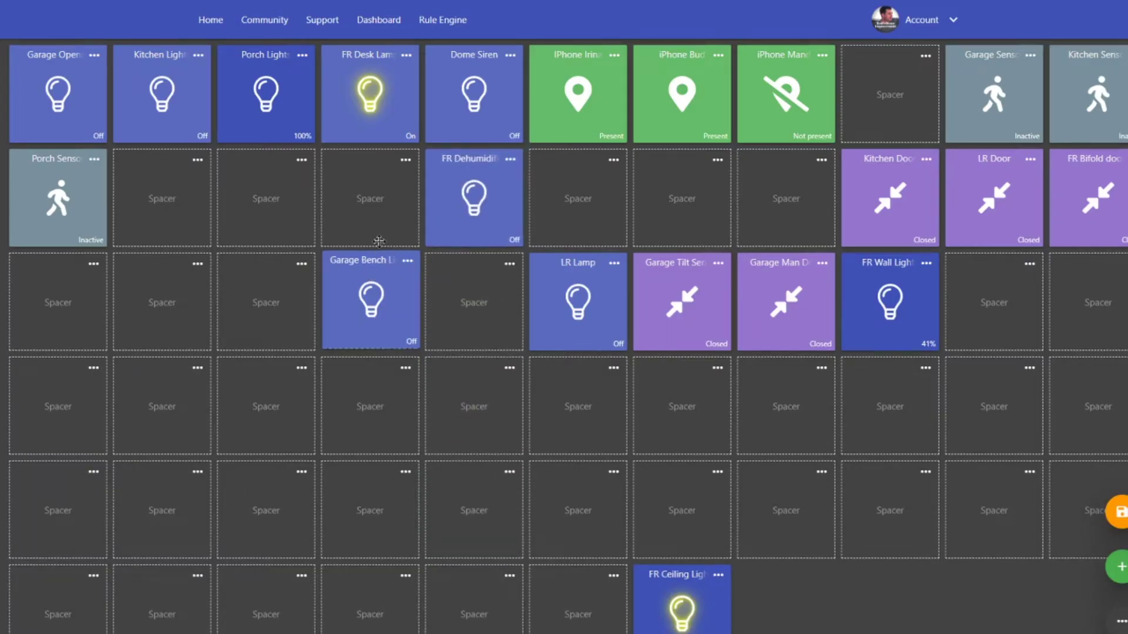
left_click_drag(357, 290, 358, 187)
left_click_drag(565, 290, 568, 187)
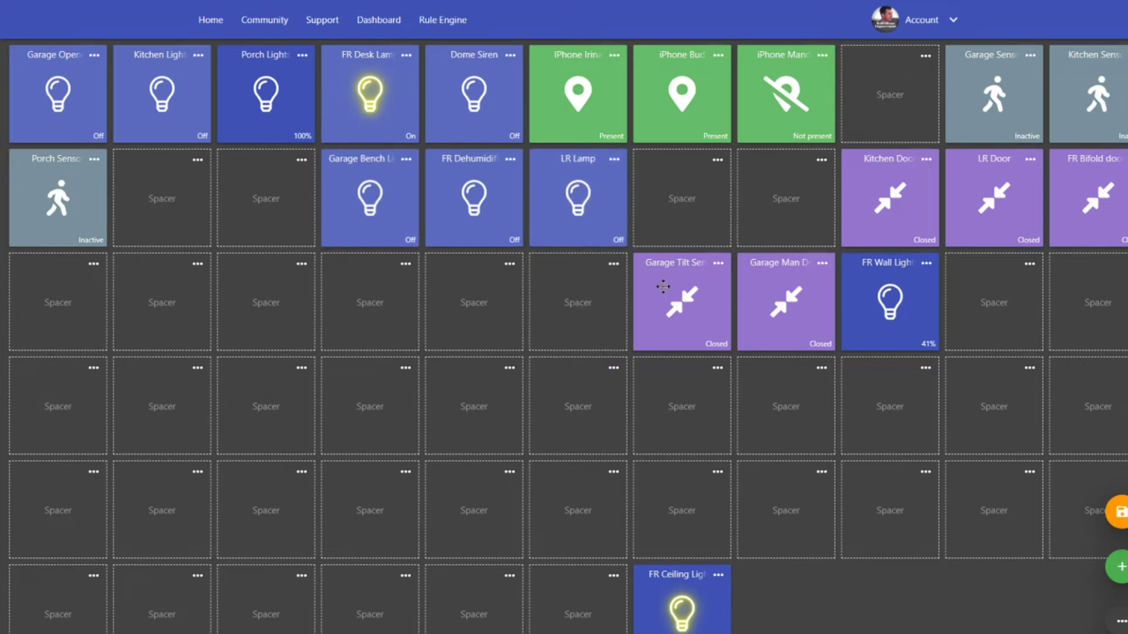
left_click_drag(659, 284, 661, 182)
left_click_drag(791, 304, 793, 181)
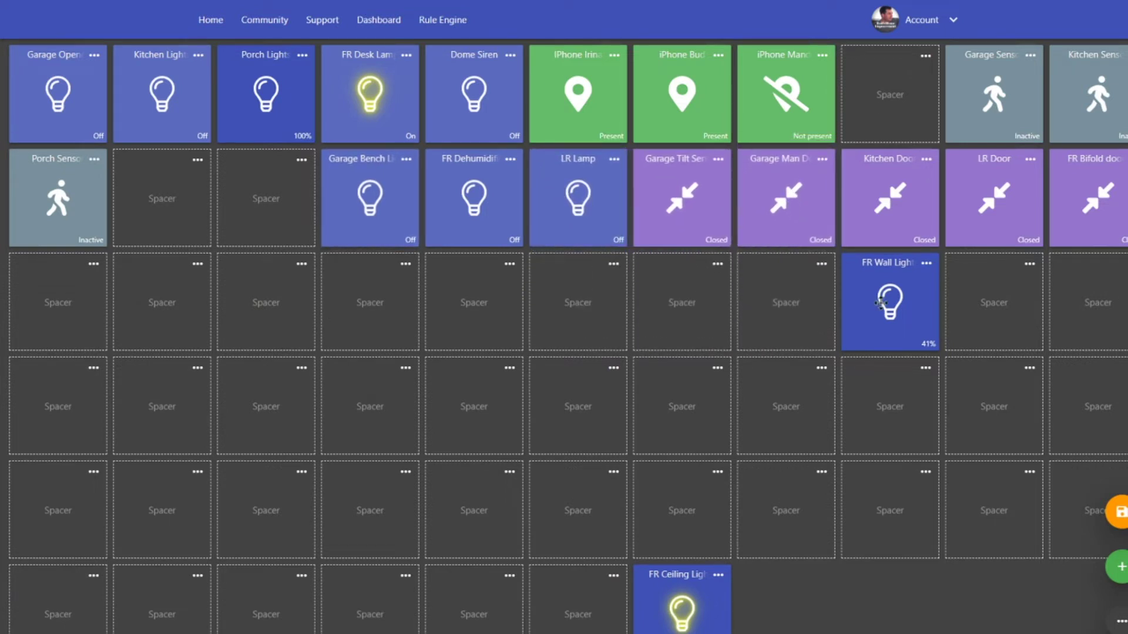
left_click_drag(882, 312, 247, 203)
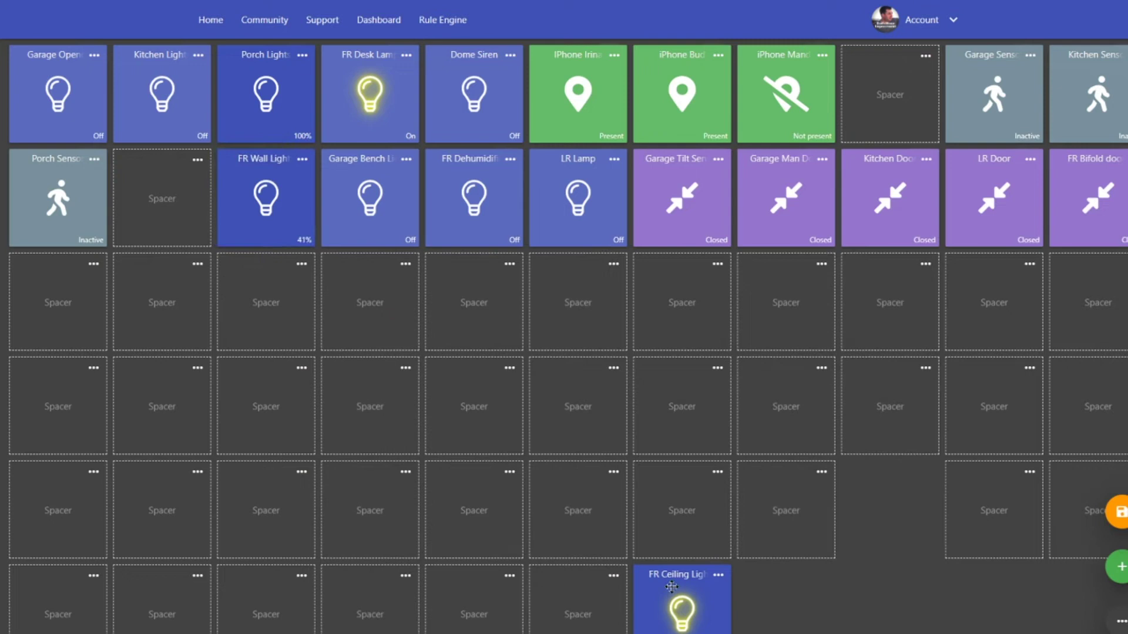
Step: Place FR Wall Lights, FR Ceiling Lights and Porch Sensor into the gaps, then save the layout
left_click_drag(703, 602, 167, 176)
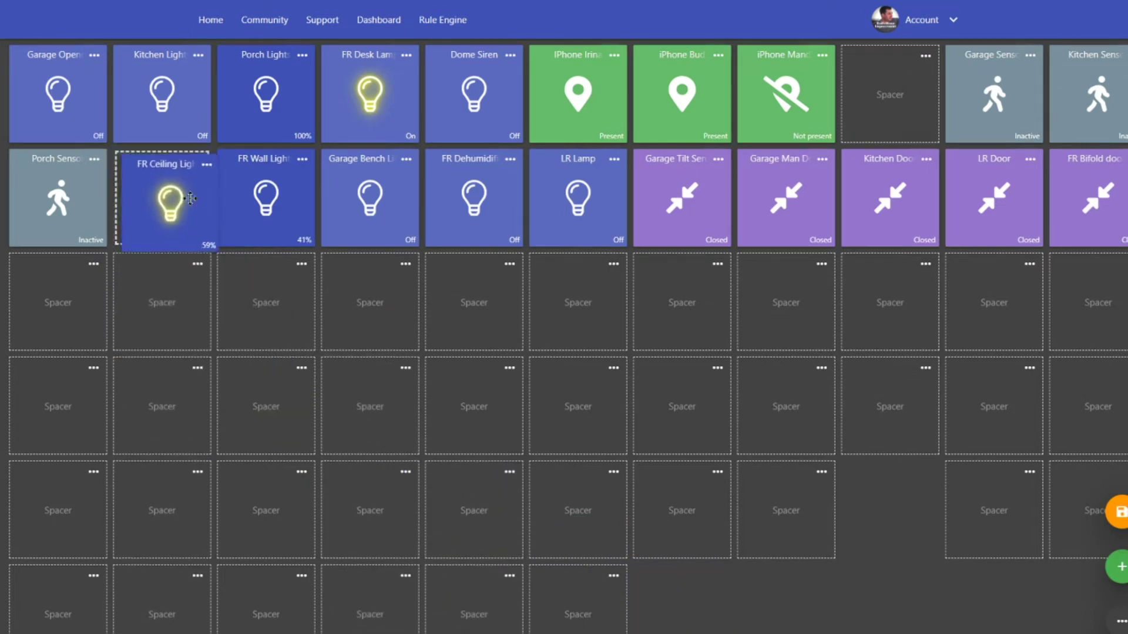
left_click_drag(57, 197, 884, 108)
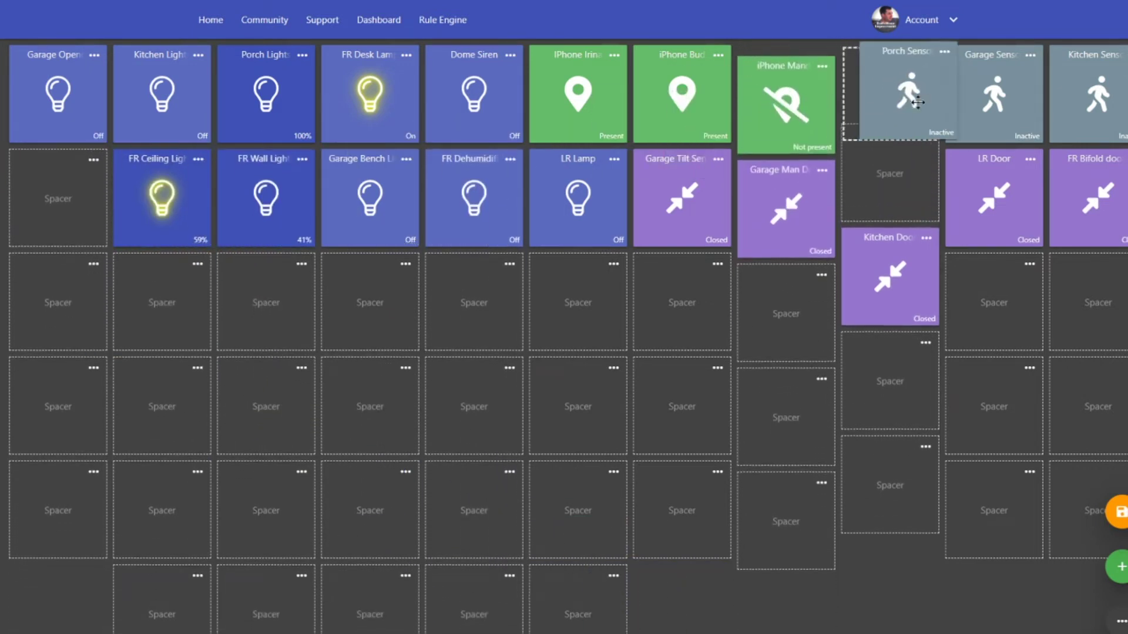
left_click_drag(890, 282, 899, 197)
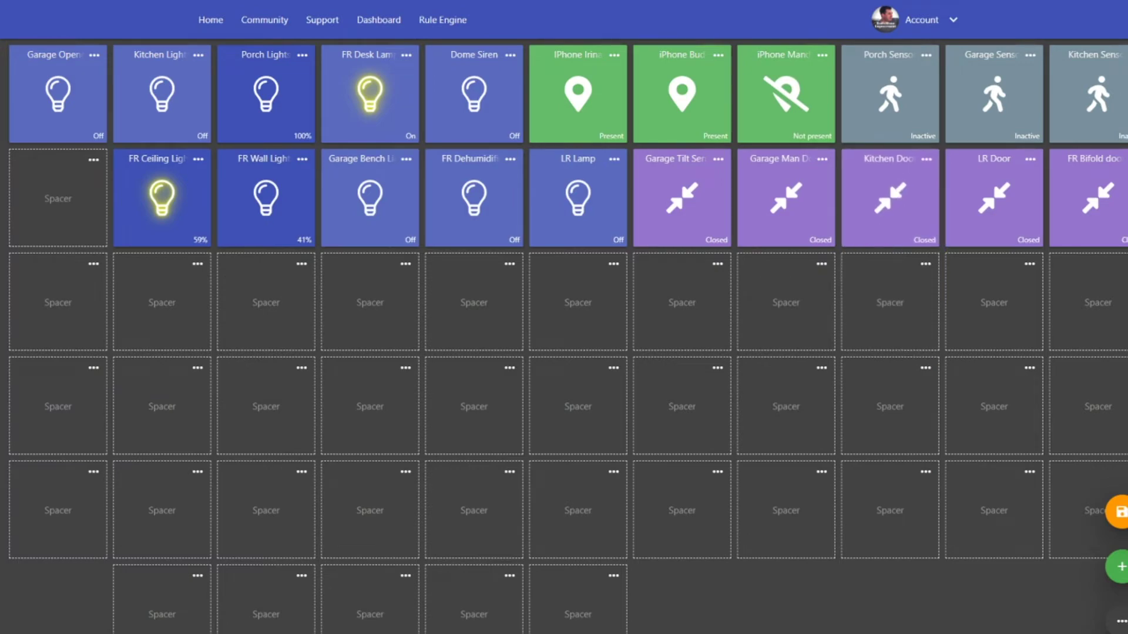
left_click(1120, 512)
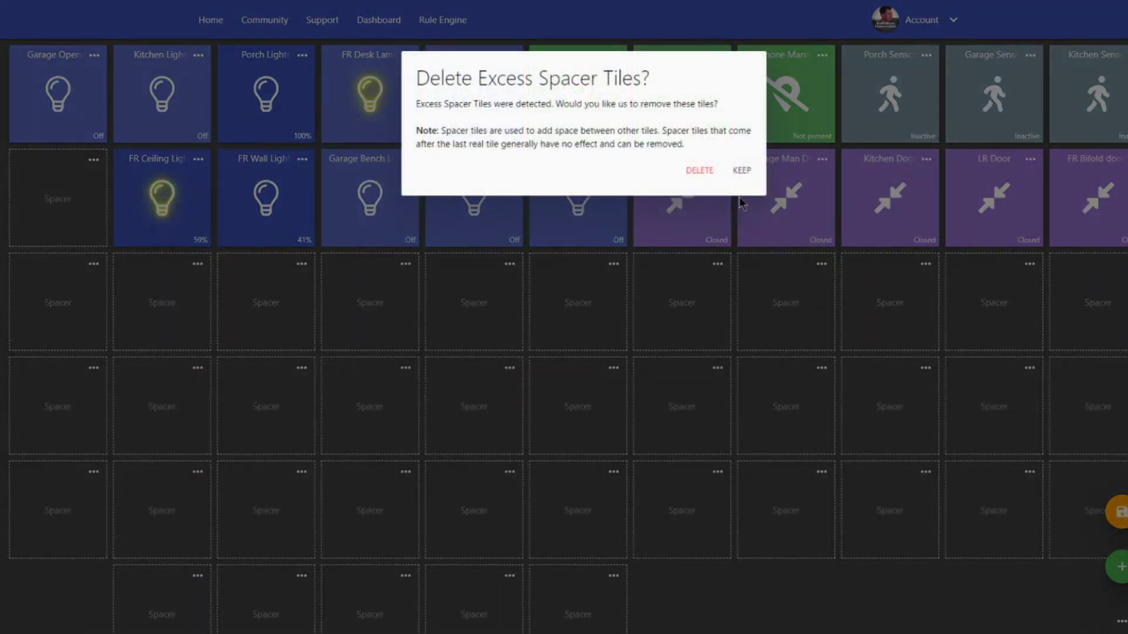
Step: Delete the excess spacer tiles, then toggle FR Wall Lights on and off as a test
left_click(699, 171)
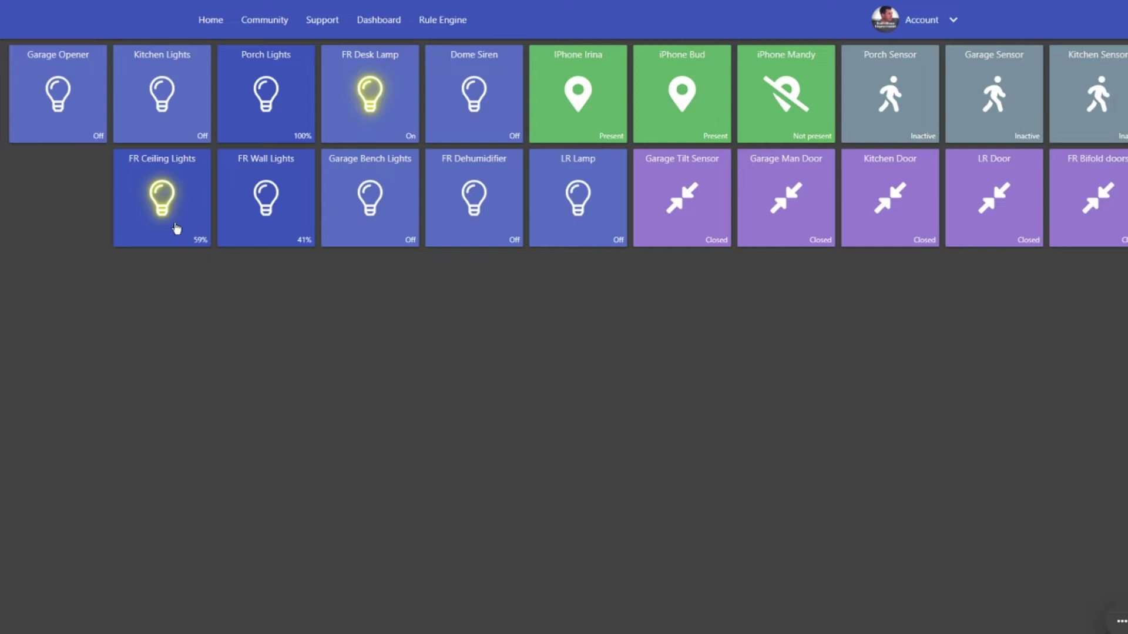
left_click(270, 205)
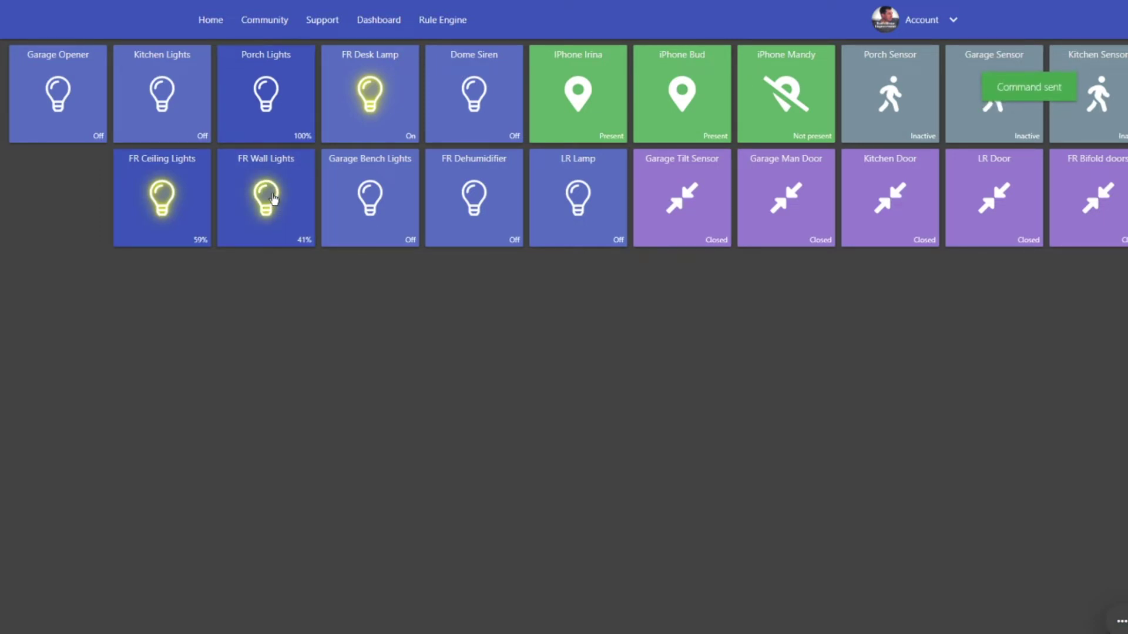
left_click(273, 199)
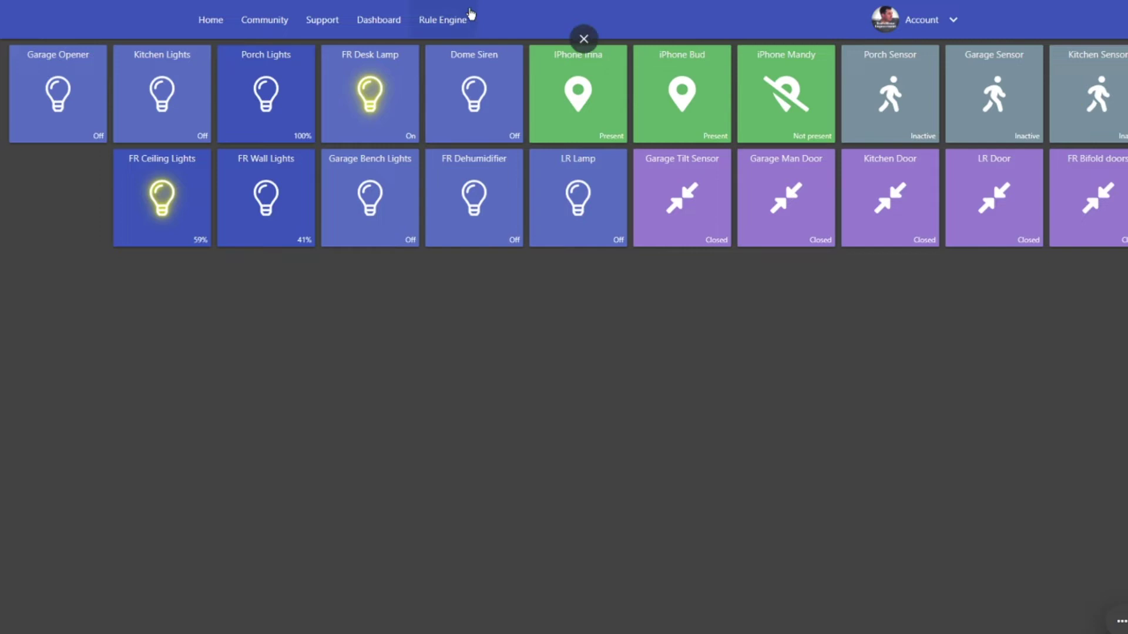
Step: Open the Rule Engine's Manage Rules list showing the three existing rules
left_click(449, 24)
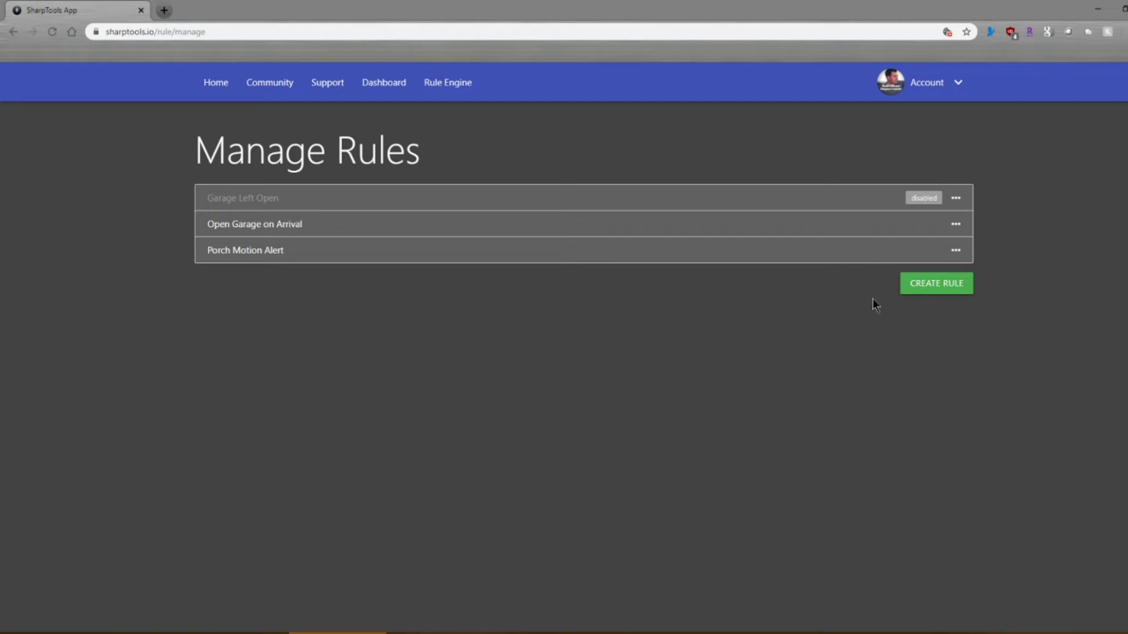
Step: Create a new rule named 'open Garage on Arrival2' and paste in its description
left_click(943, 289)
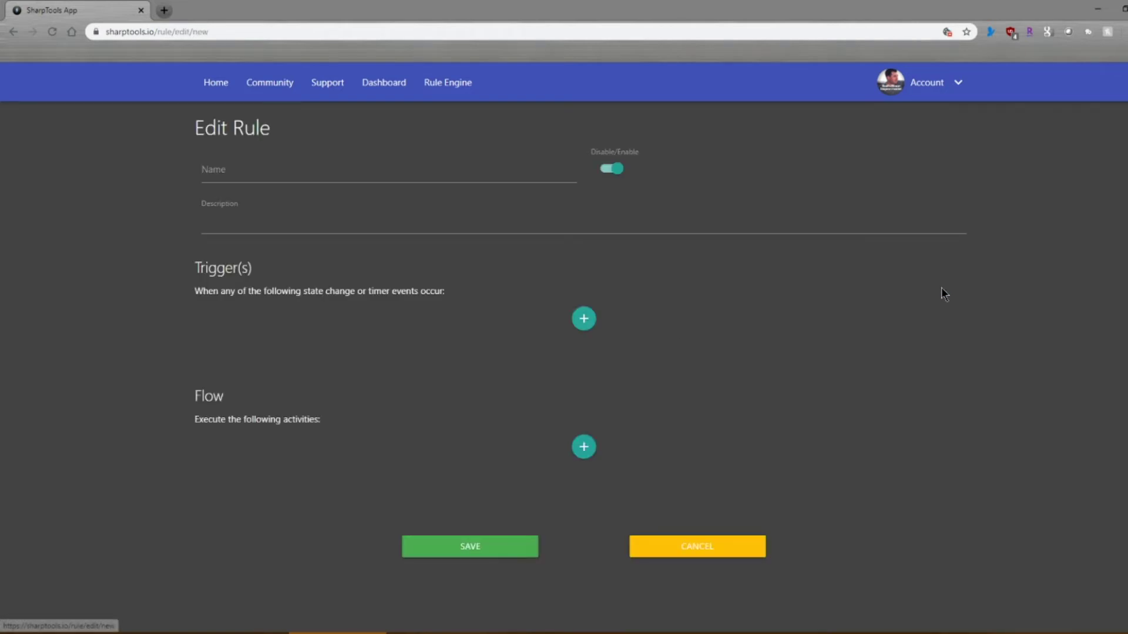
left_click(214, 171)
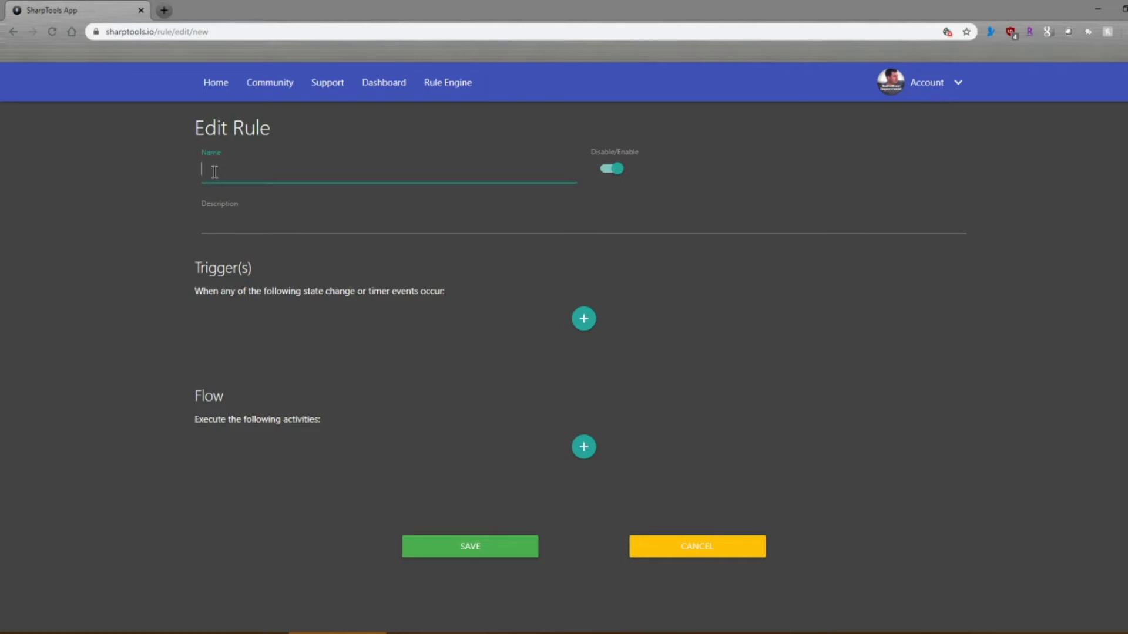
type("open ")
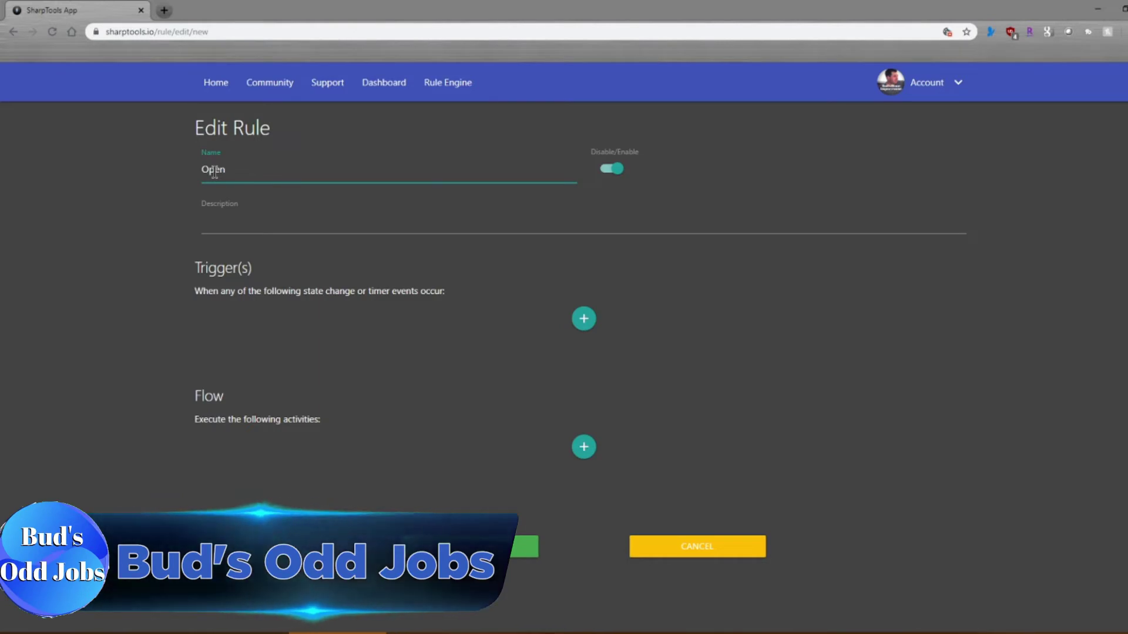
type("Garage ")
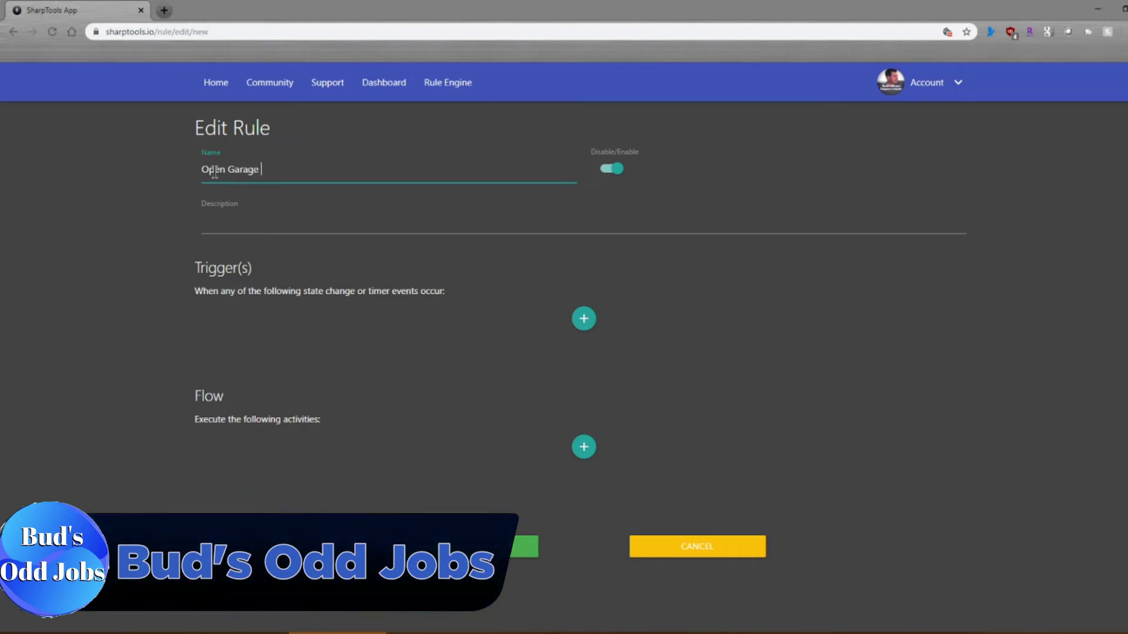
type("on Arrival")
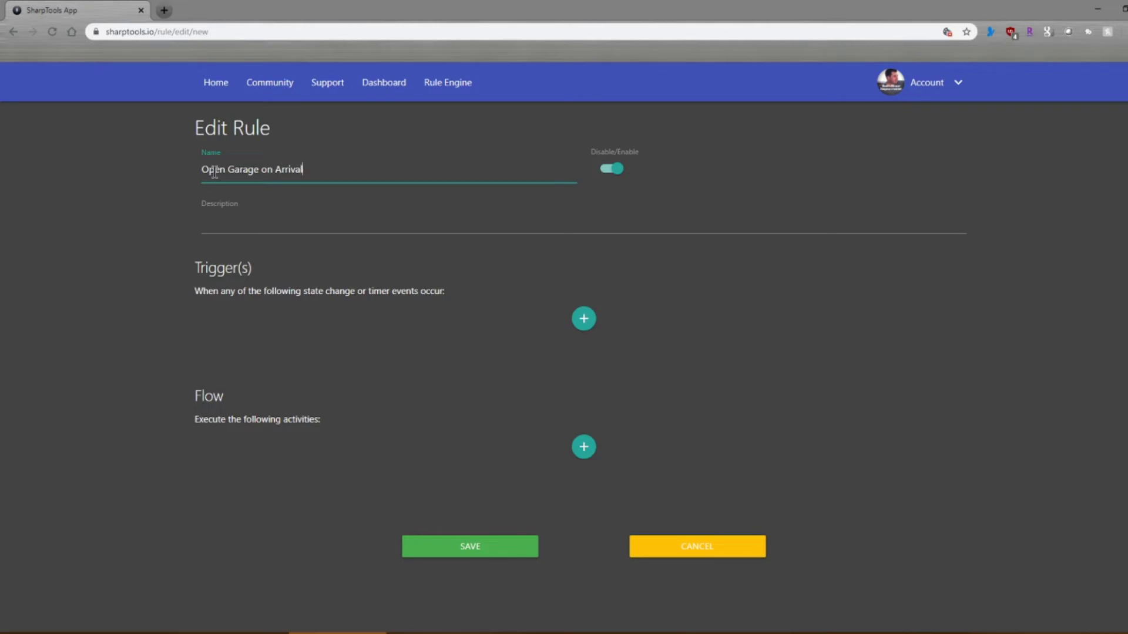
type("2")
key("Tab")
type("Opens Garage Door on my Arrival assuming the Tilt Sensor shows the door closed")
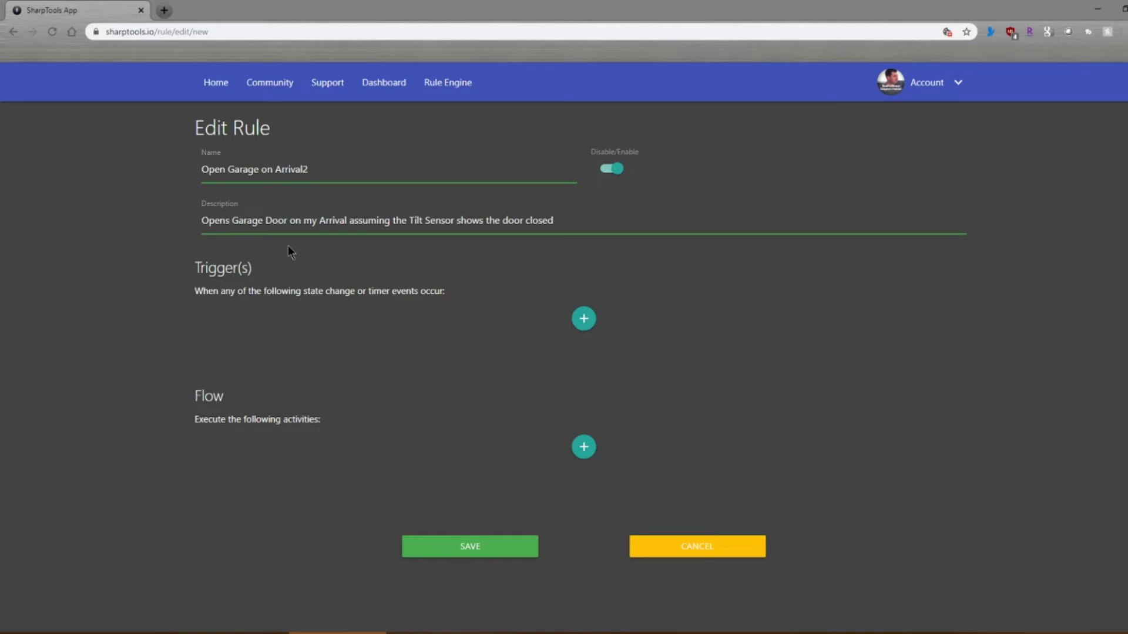
left_click(586, 320)
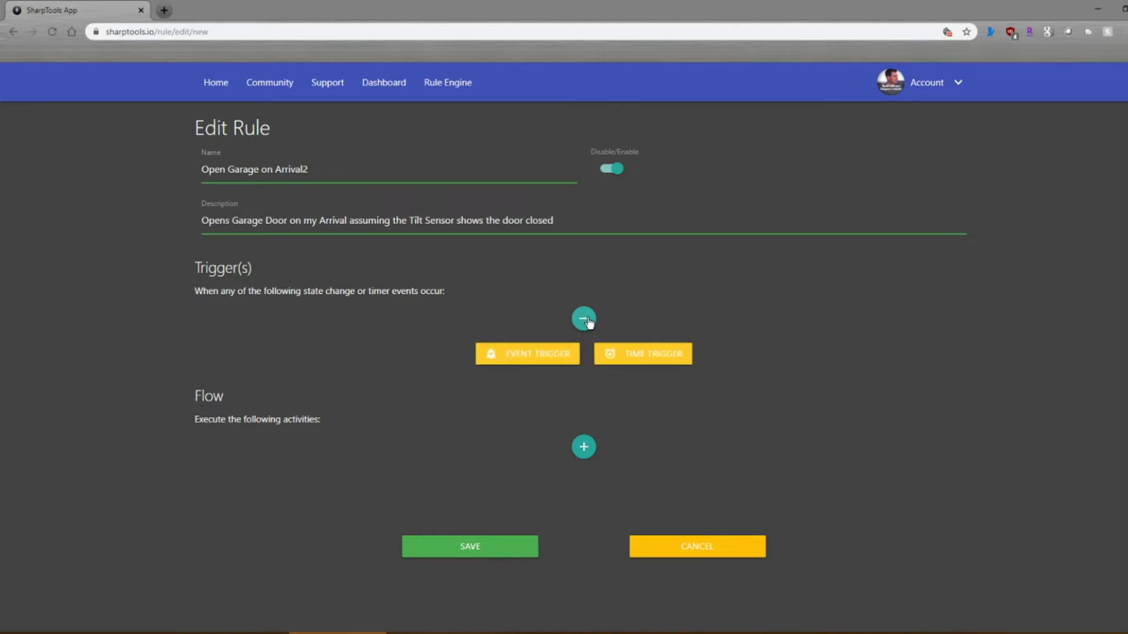
Step: Add an event trigger on the user's iPhone: presence changes to 'present', and save it
left_click(557, 355)
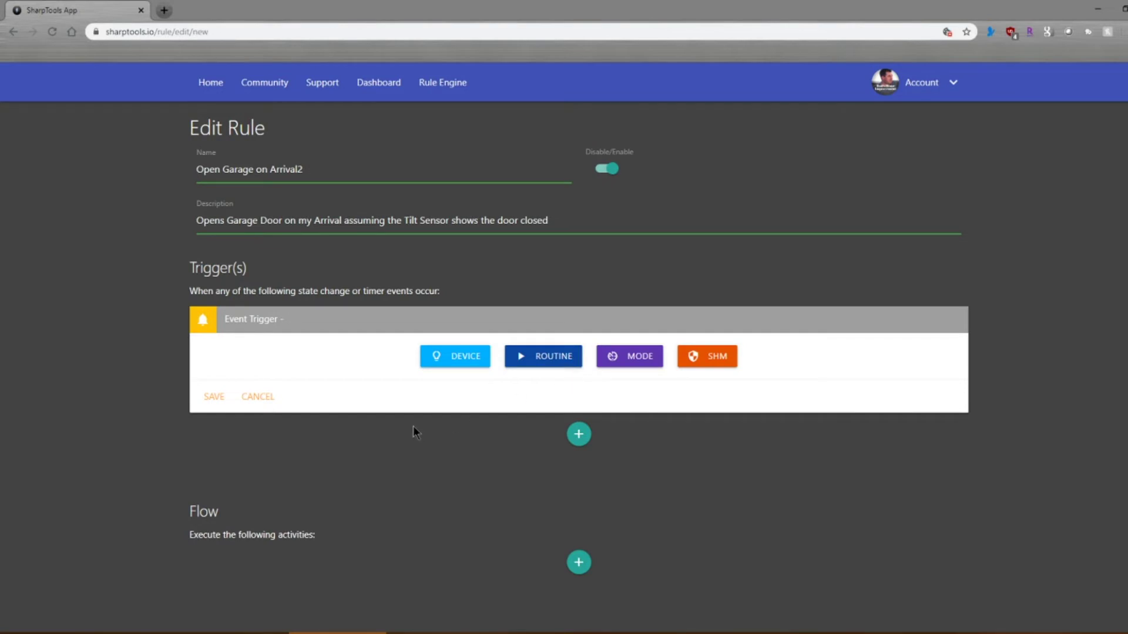
left_click(464, 360)
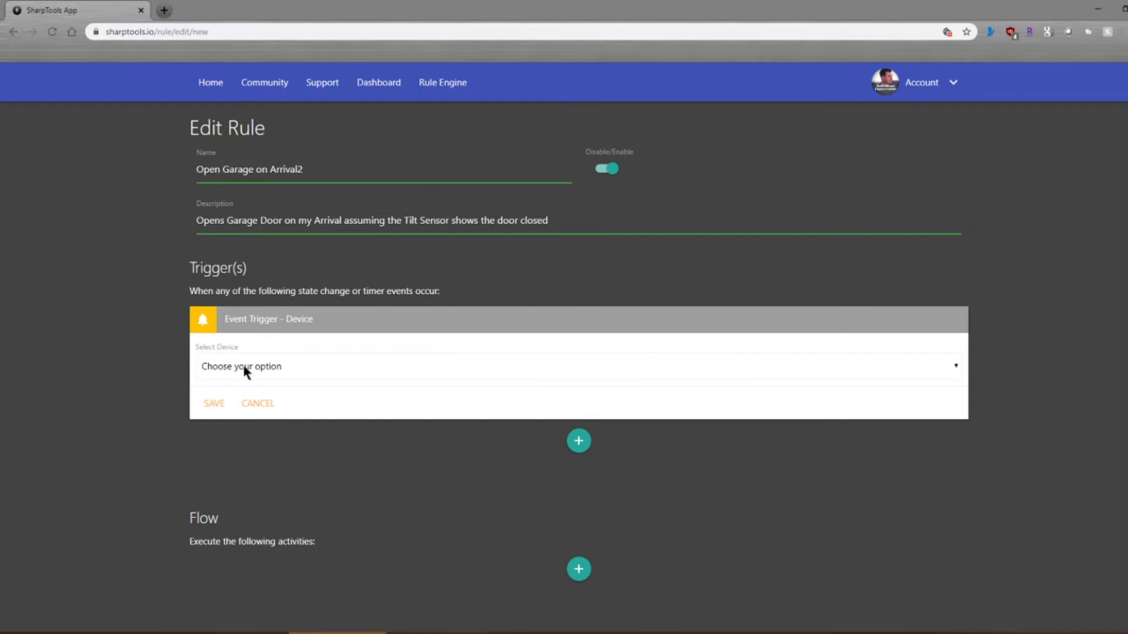
left_click(245, 369)
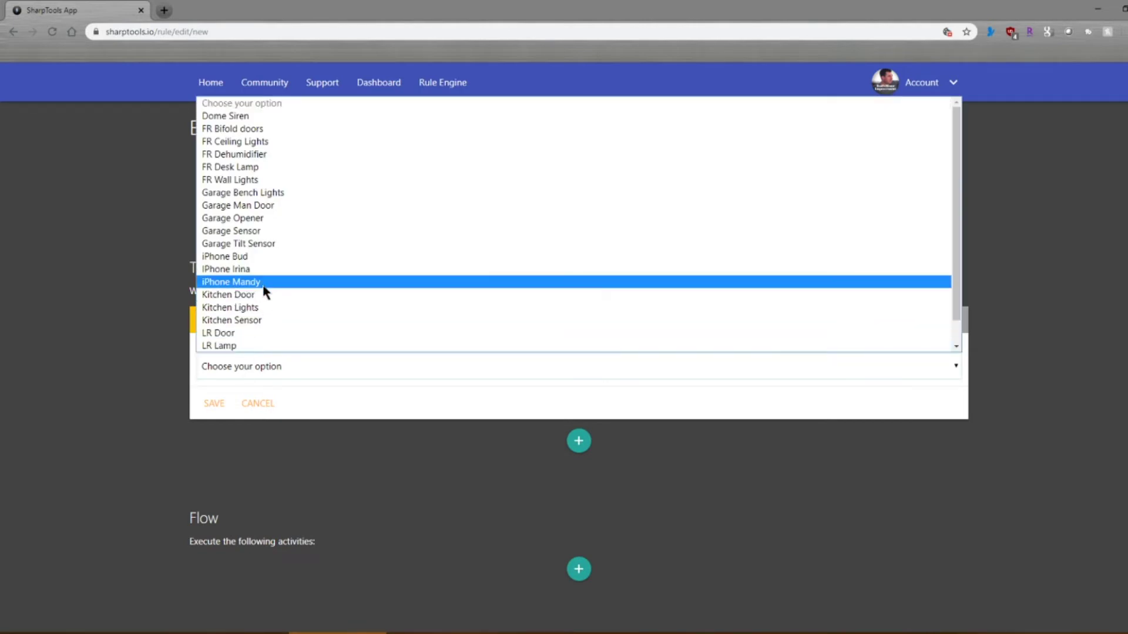
left_click(257, 259)
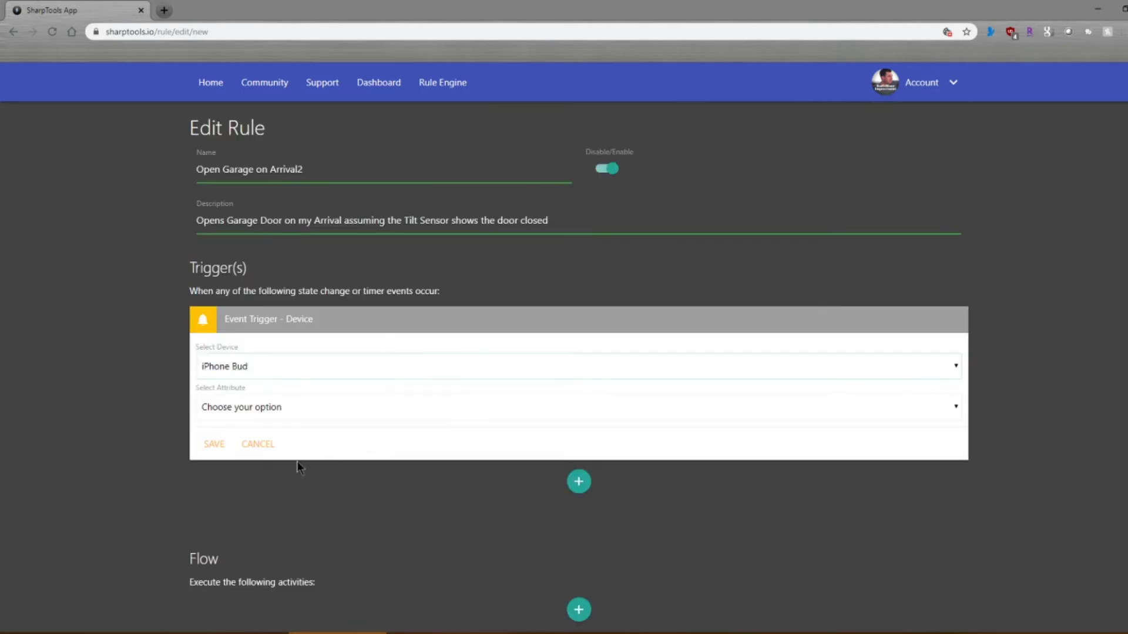
left_click(247, 409)
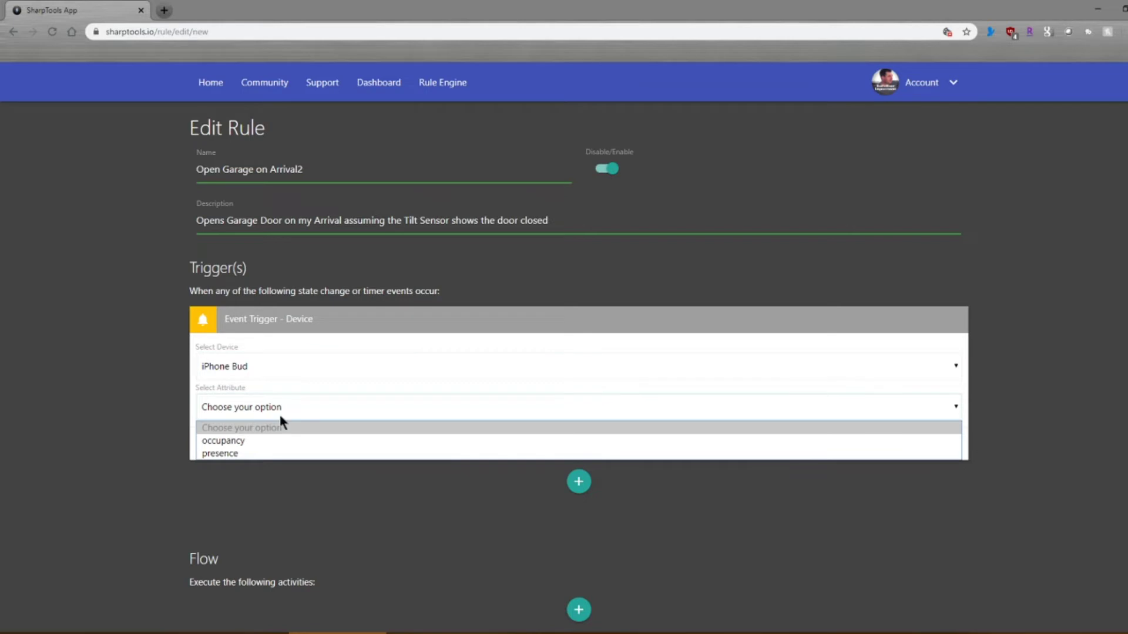
left_click(248, 452)
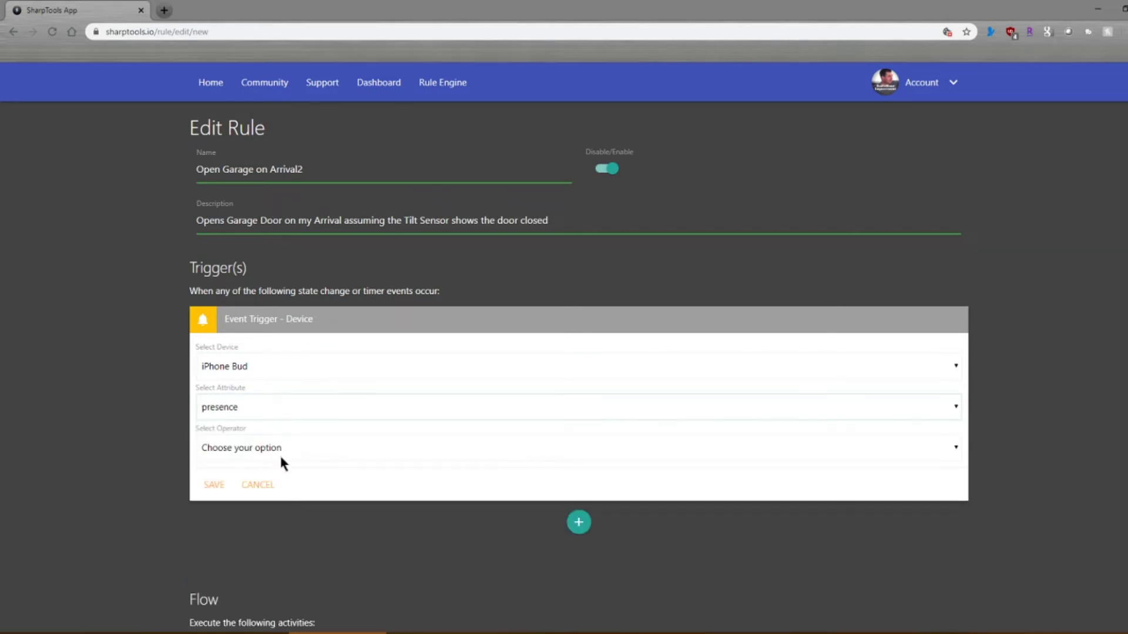
left_click(243, 452)
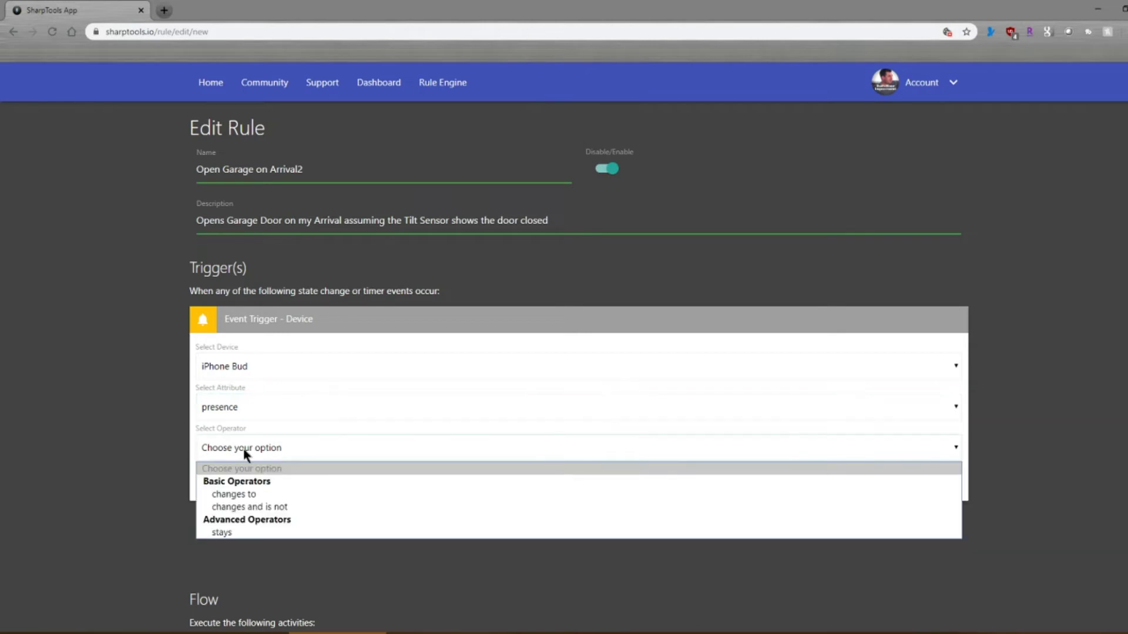
left_click(251, 496)
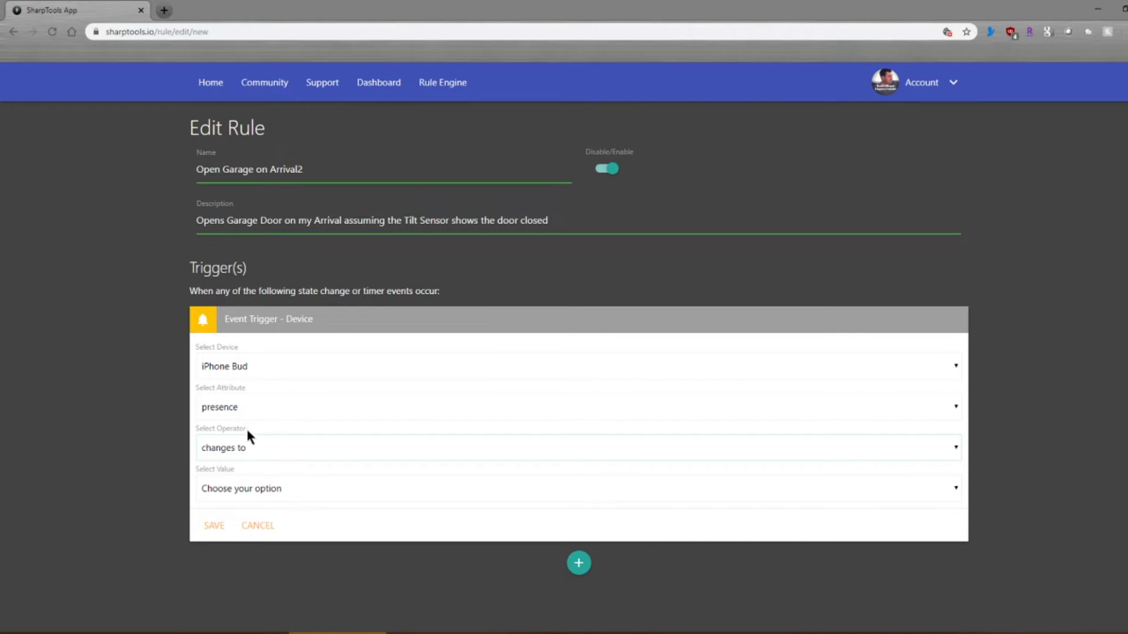
left_click(249, 490)
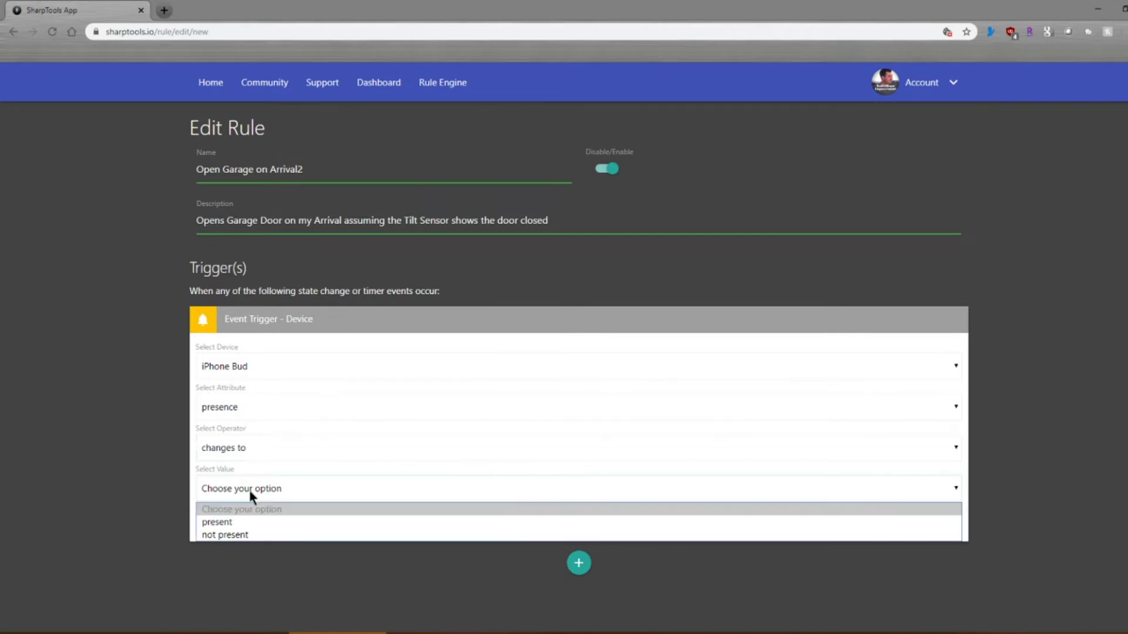
left_click(247, 522)
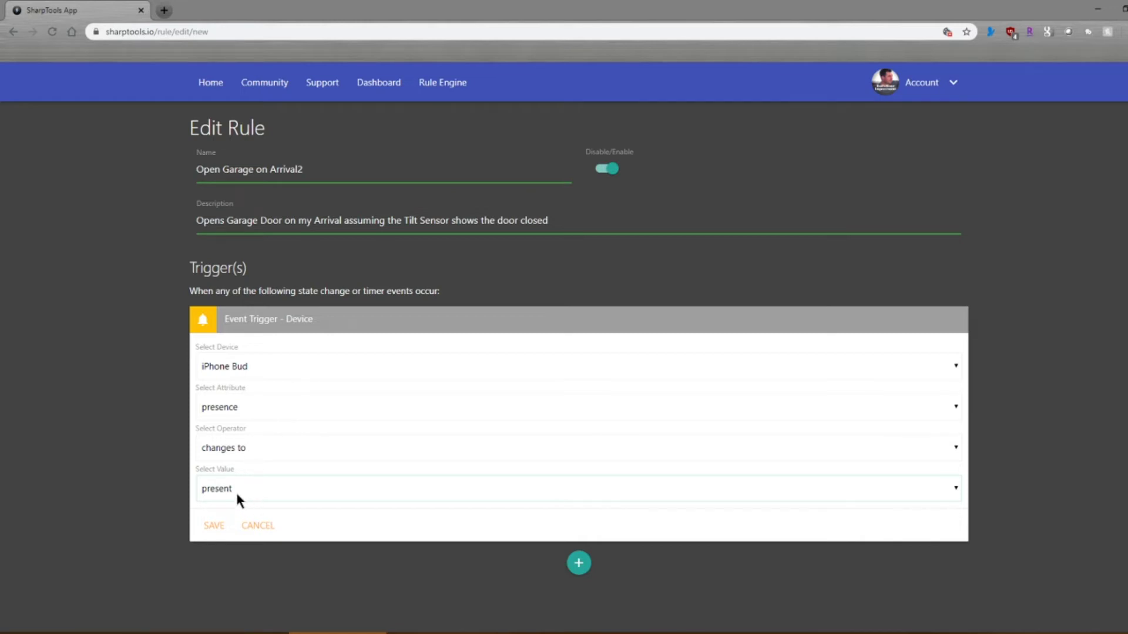
left_click(215, 527)
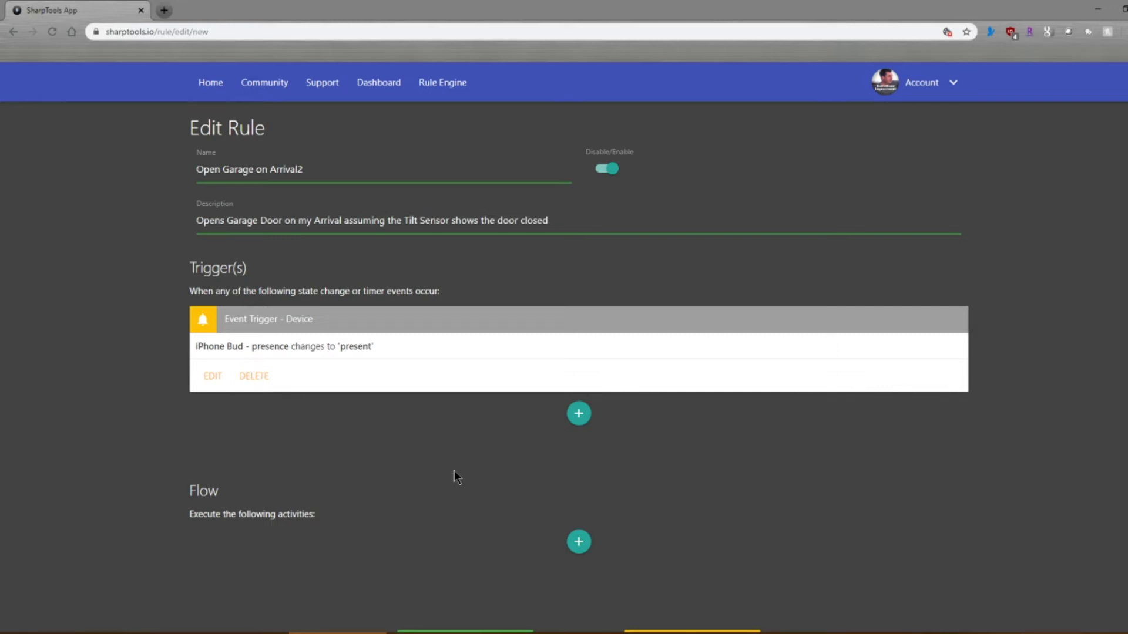
Step: Add an If Condition to the Flow with a device condition on Garage Tilt Sensor
scroll(510, 485, "down", 1)
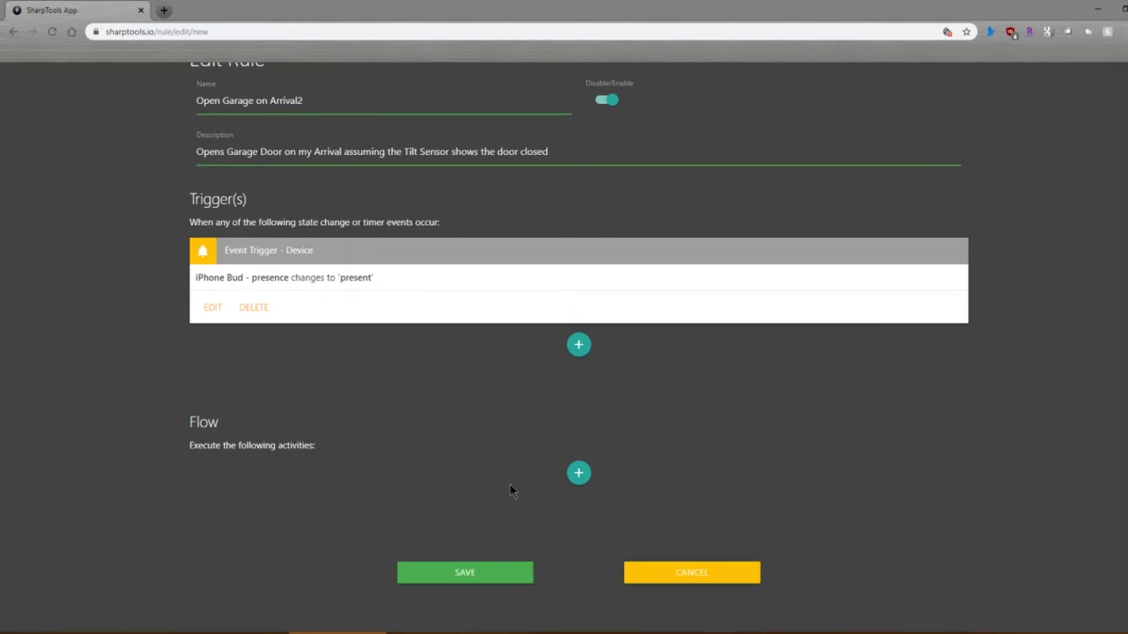
left_click(580, 475)
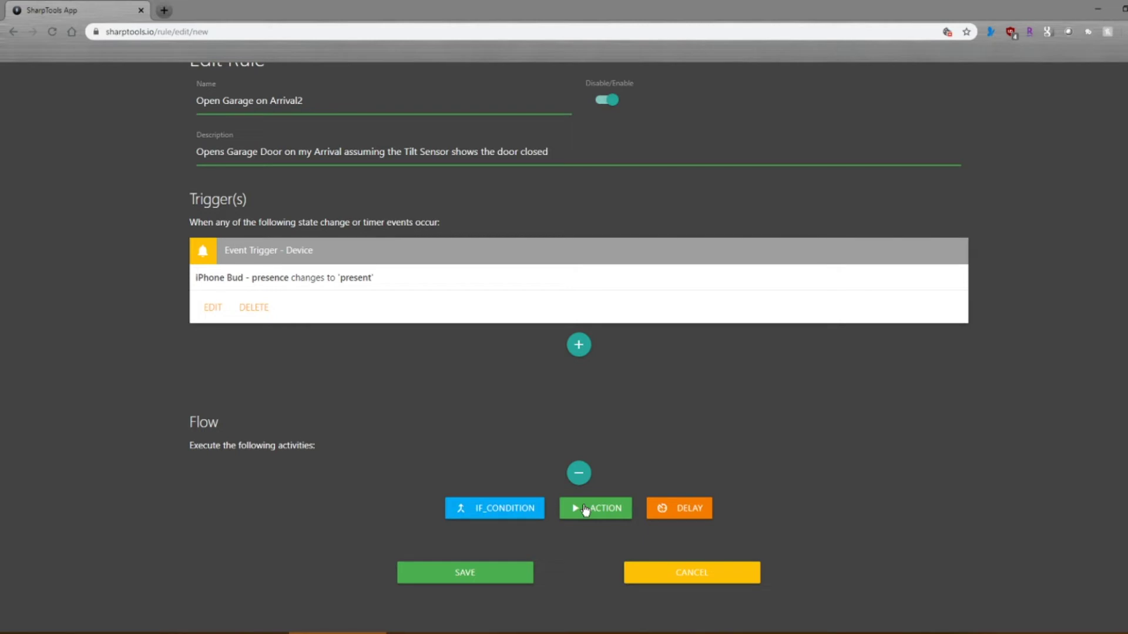
left_click(504, 509)
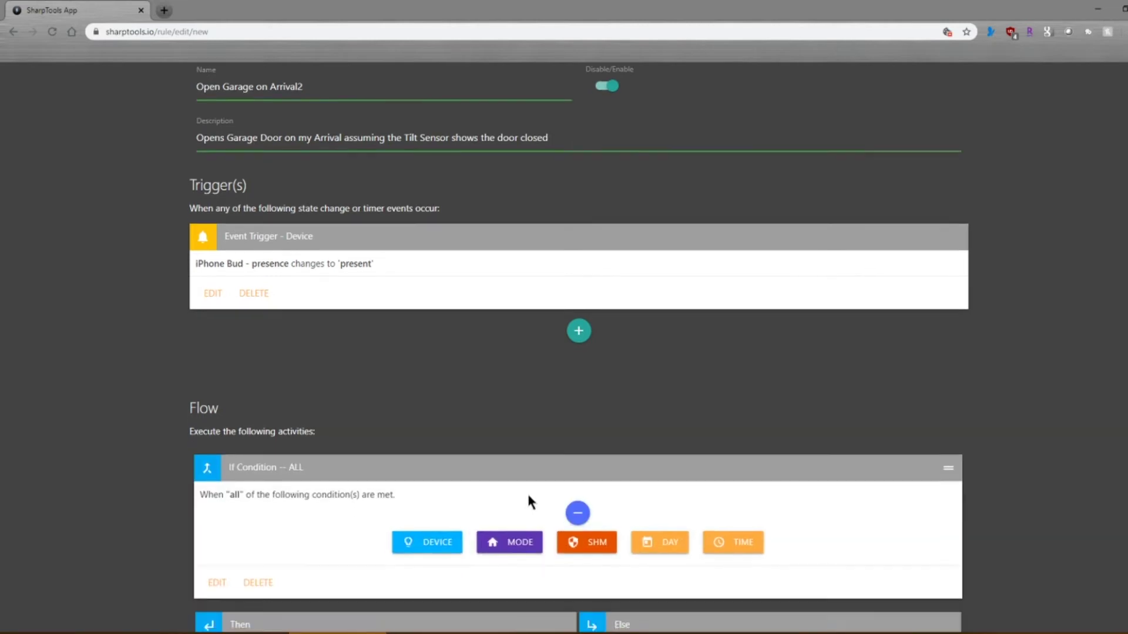
scroll(528, 496, "down", 3)
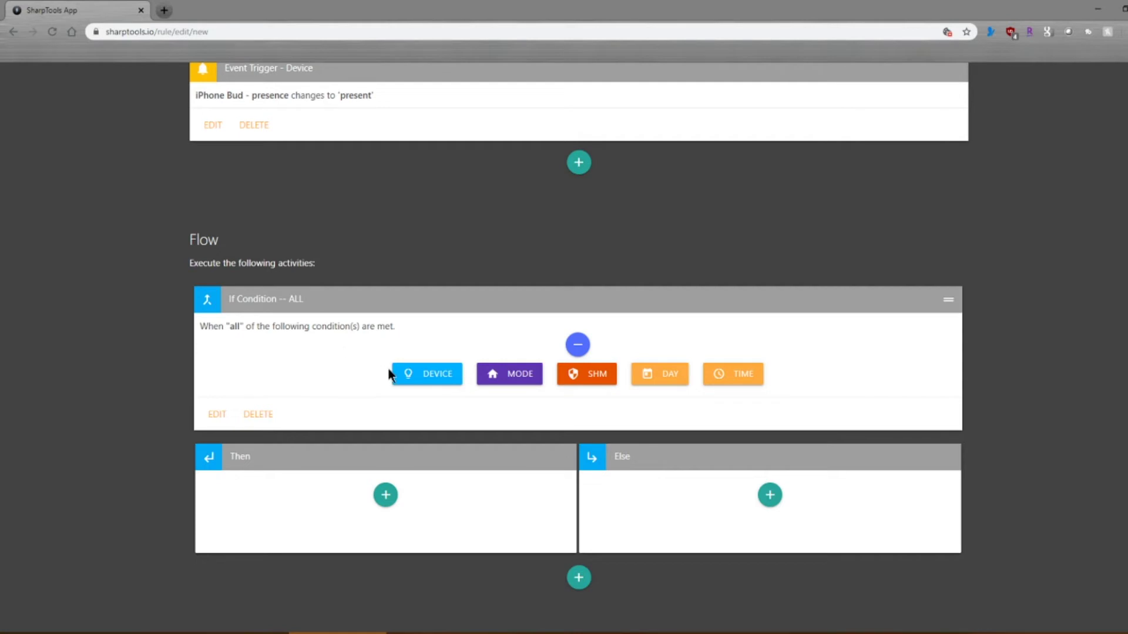
left_click(426, 380)
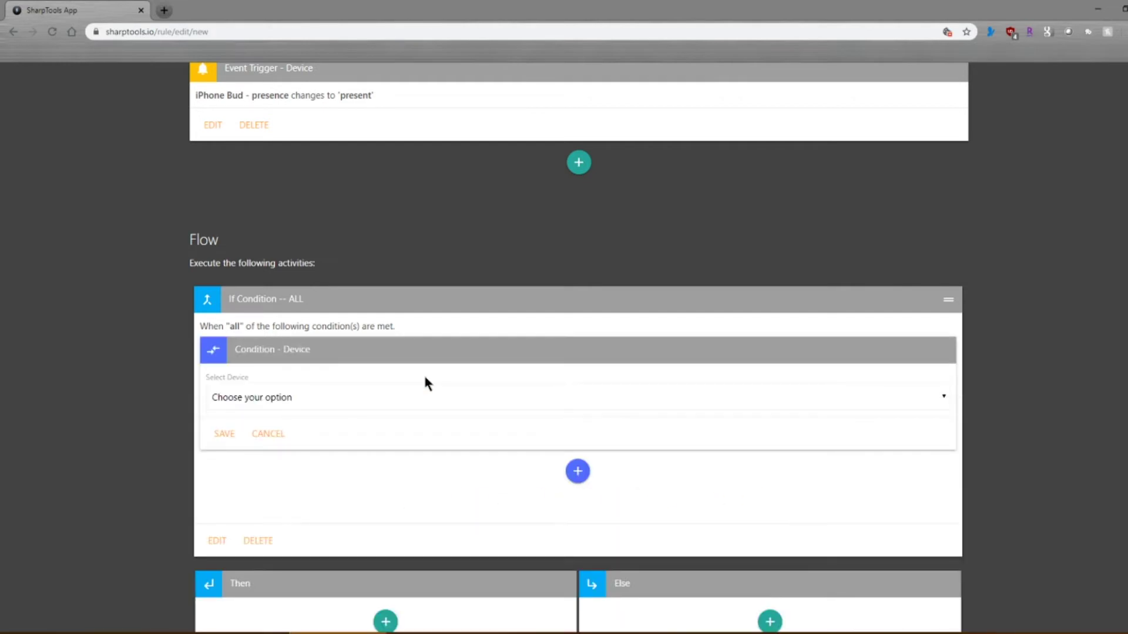
left_click(259, 403)
scroll(276, 379, "down", 1)
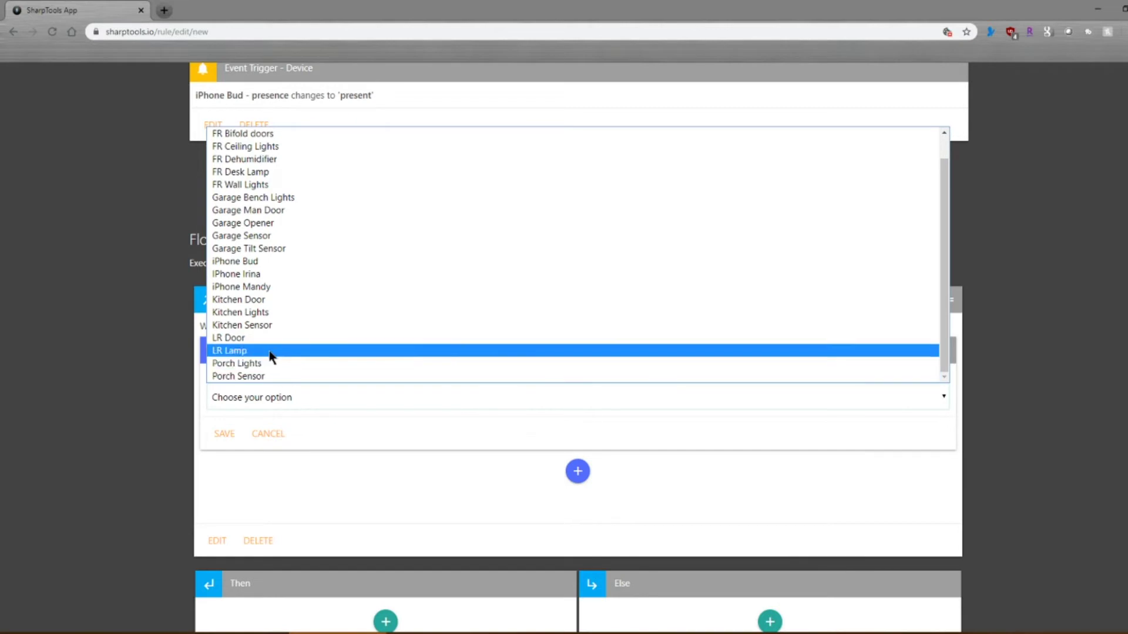
scroll(260, 320, "up", 1)
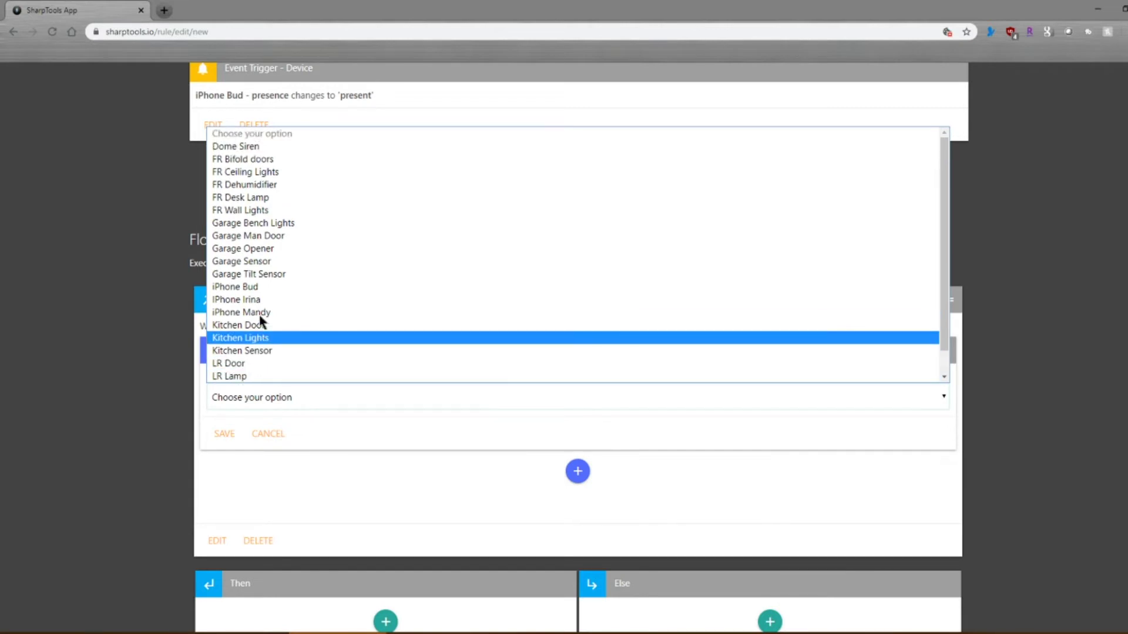
left_click(265, 275)
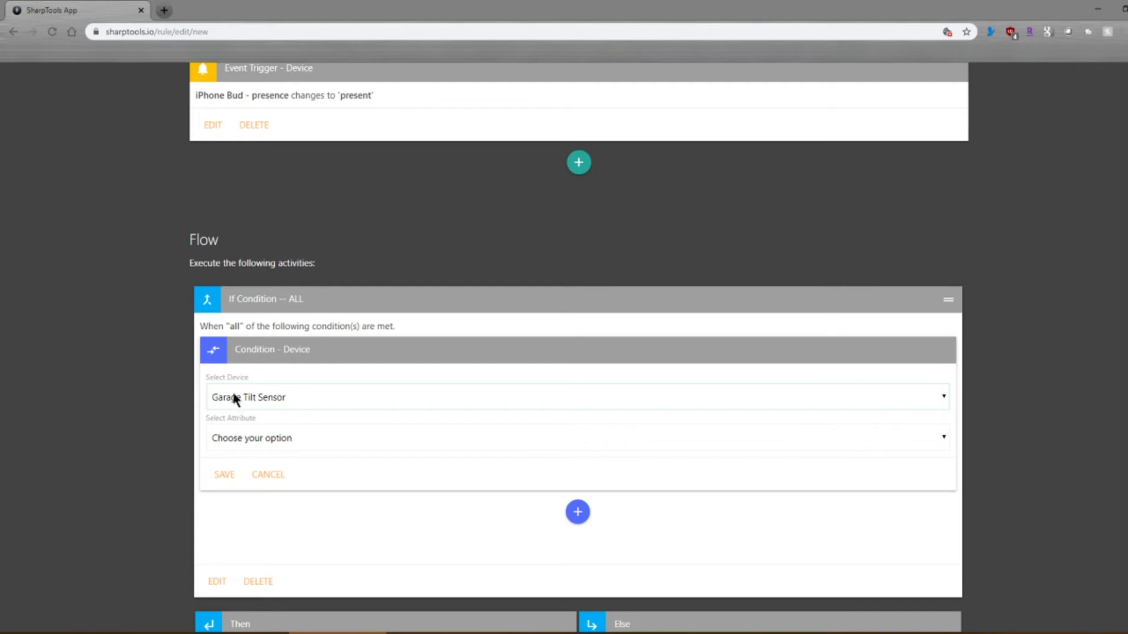
Step: Set the condition to contact is 'closed'
left_click(244, 438)
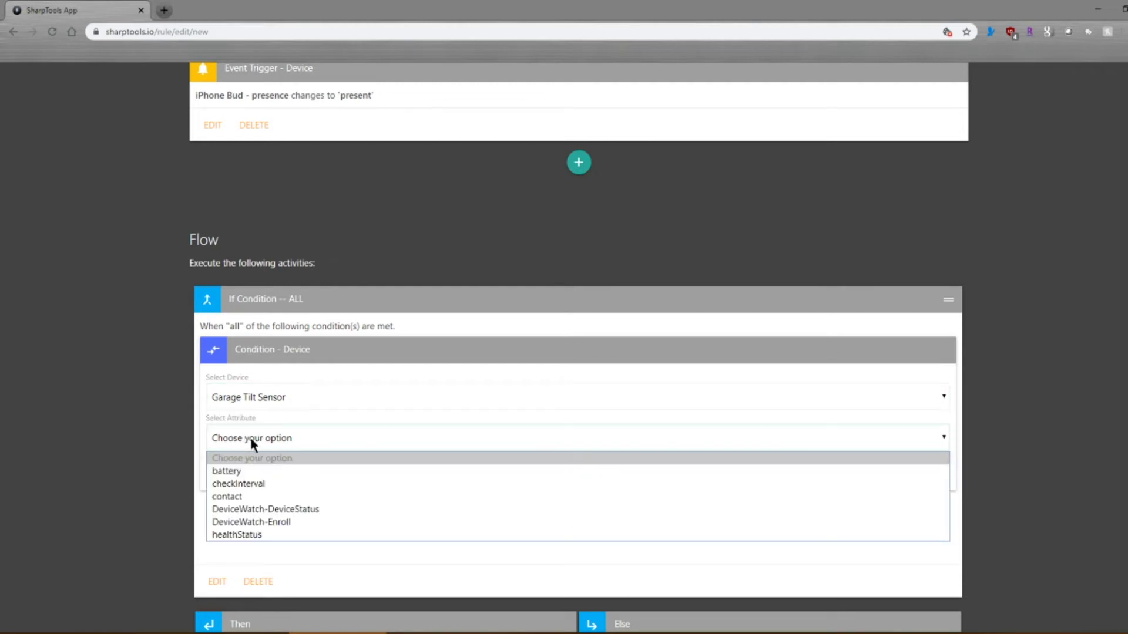
left_click(234, 497)
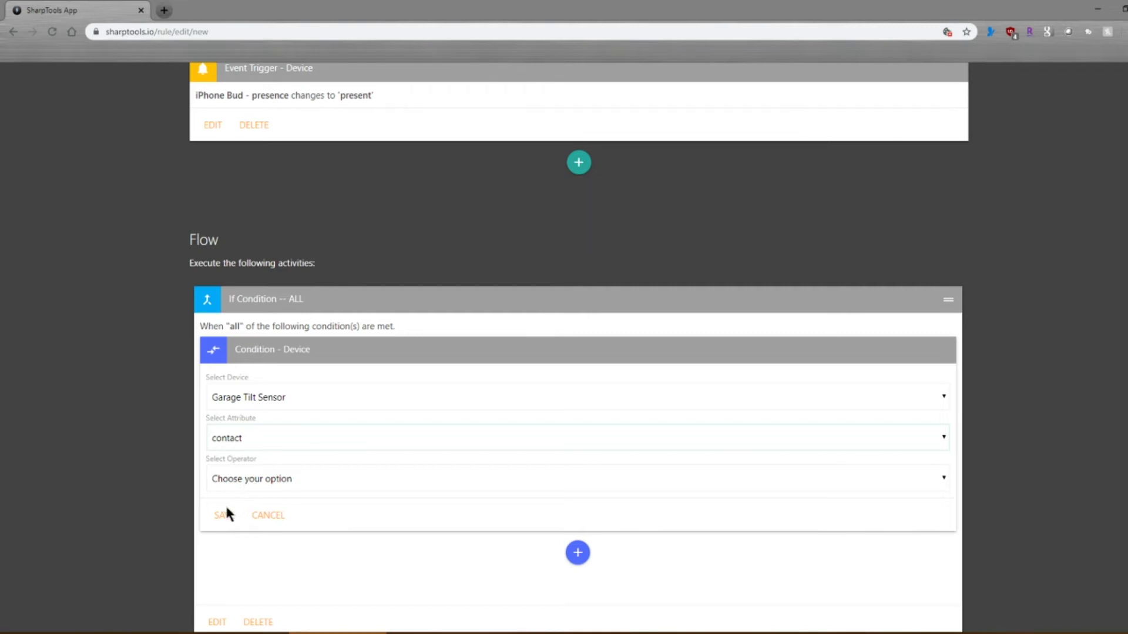
left_click(239, 483)
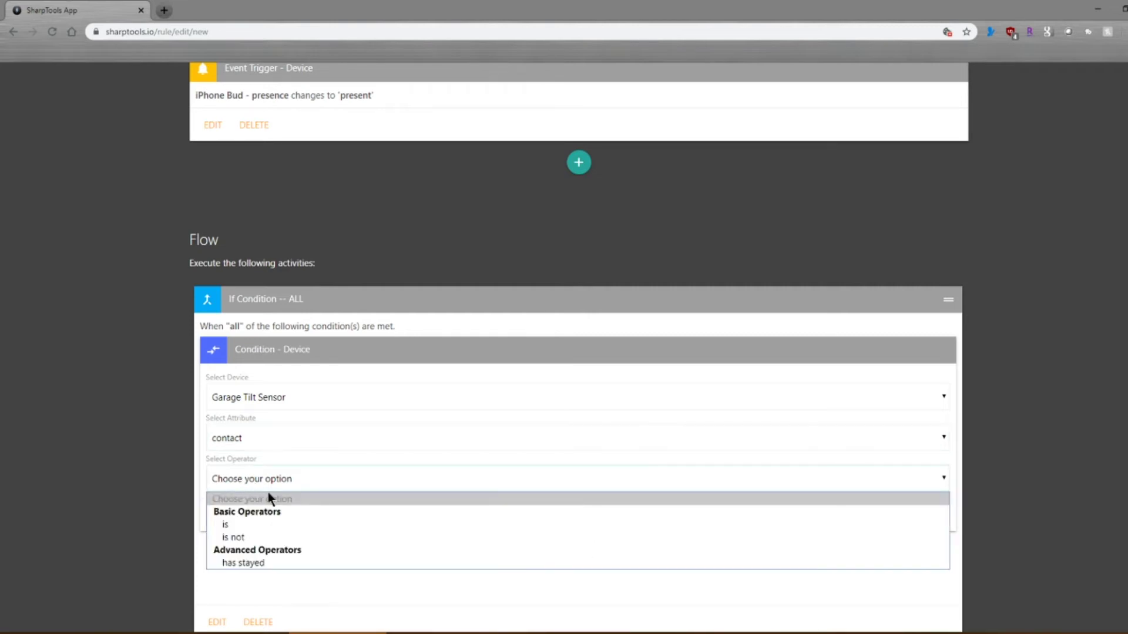
left_click(249, 525)
scroll(264, 513, "down", 1)
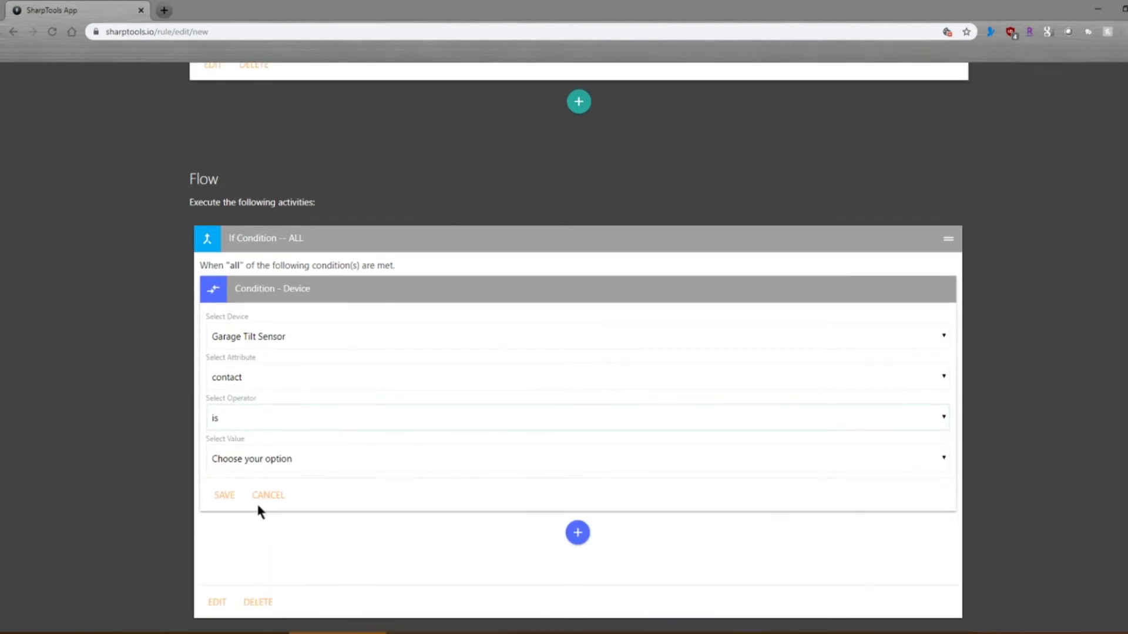
left_click(245, 460)
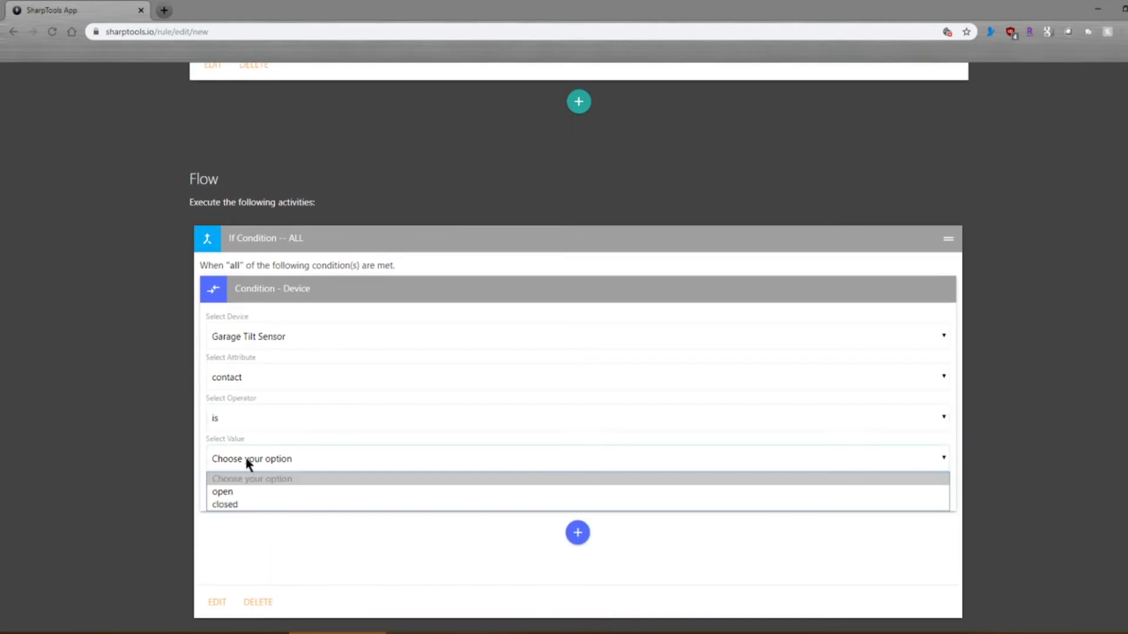
left_click(235, 507)
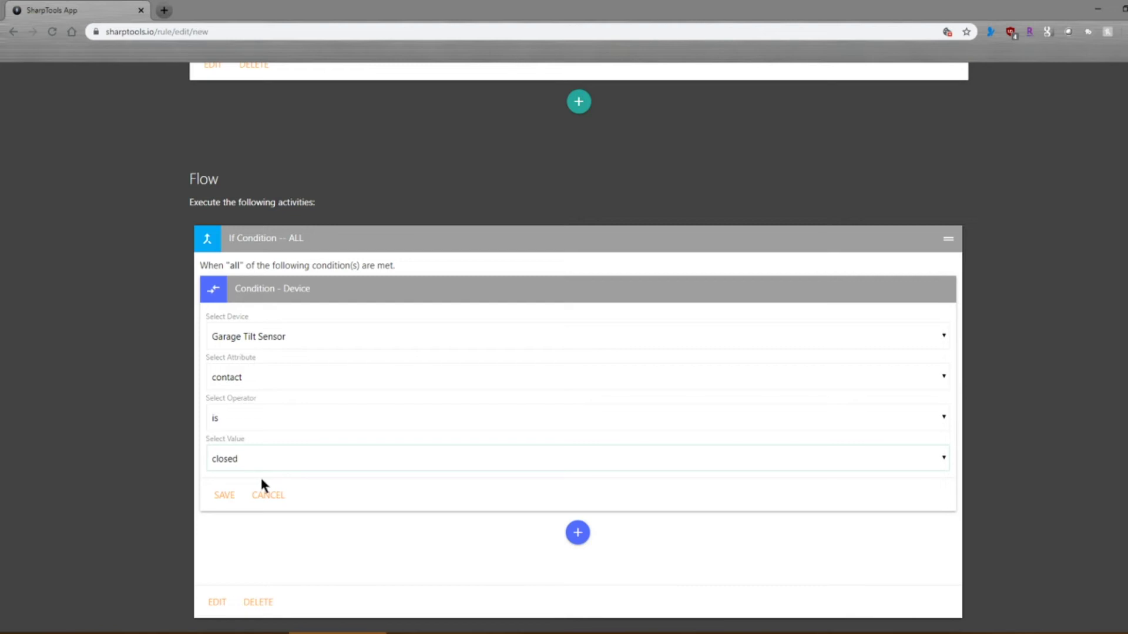
Step: Save the Garage Tilt Sensor 'closed' condition and add a new Action step beneath it
left_click(217, 498)
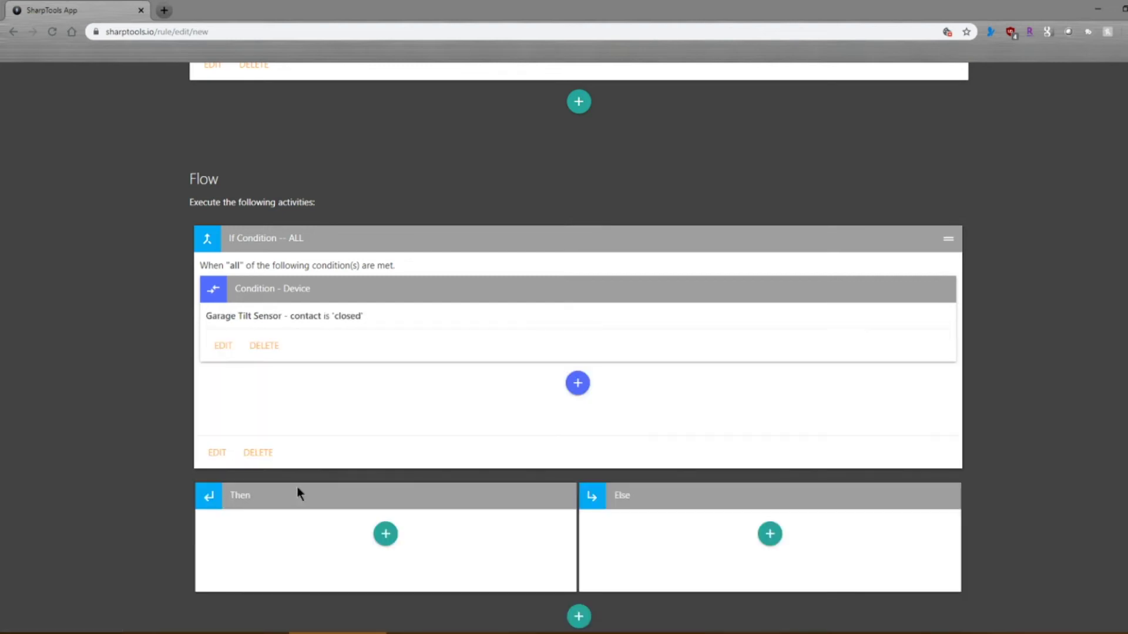
scroll(355, 376, "down", 2)
scroll(436, 377, "up", 2)
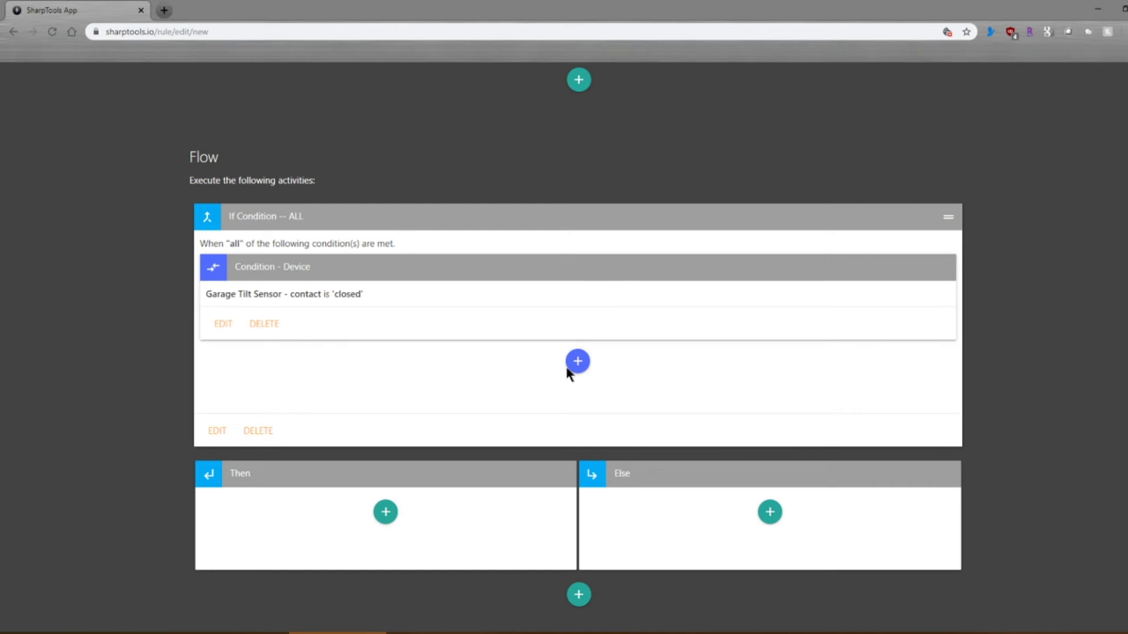
scroll(658, 542, "down", 2)
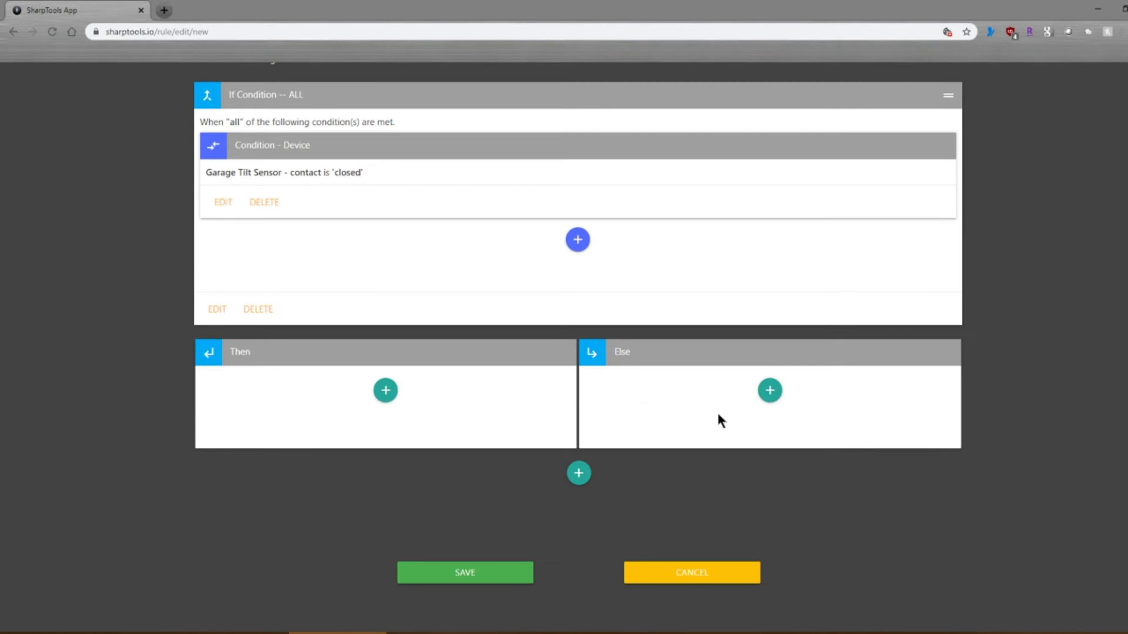
left_click(579, 474)
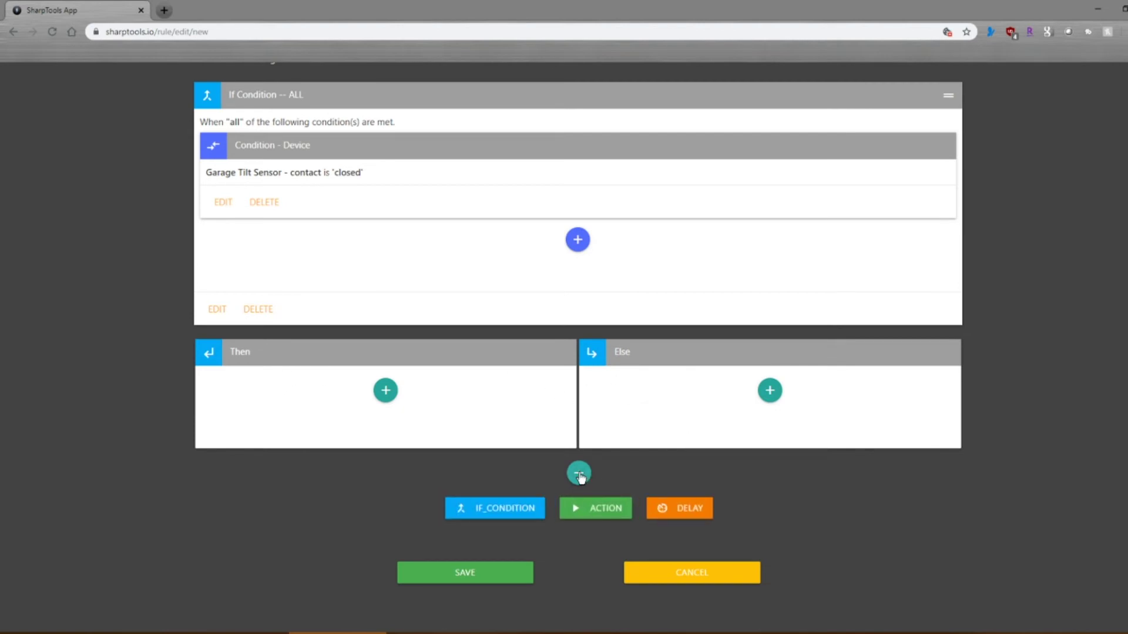
left_click(597, 514)
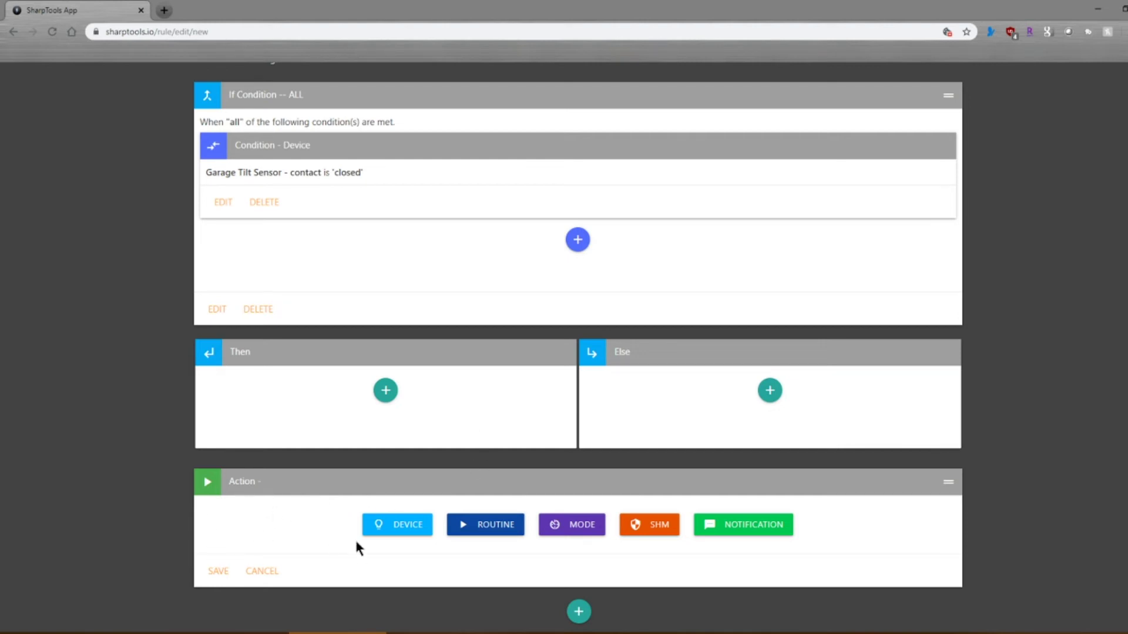
Step: Set the action to the Garage Opener device with the push command, then save the rule
left_click(407, 532)
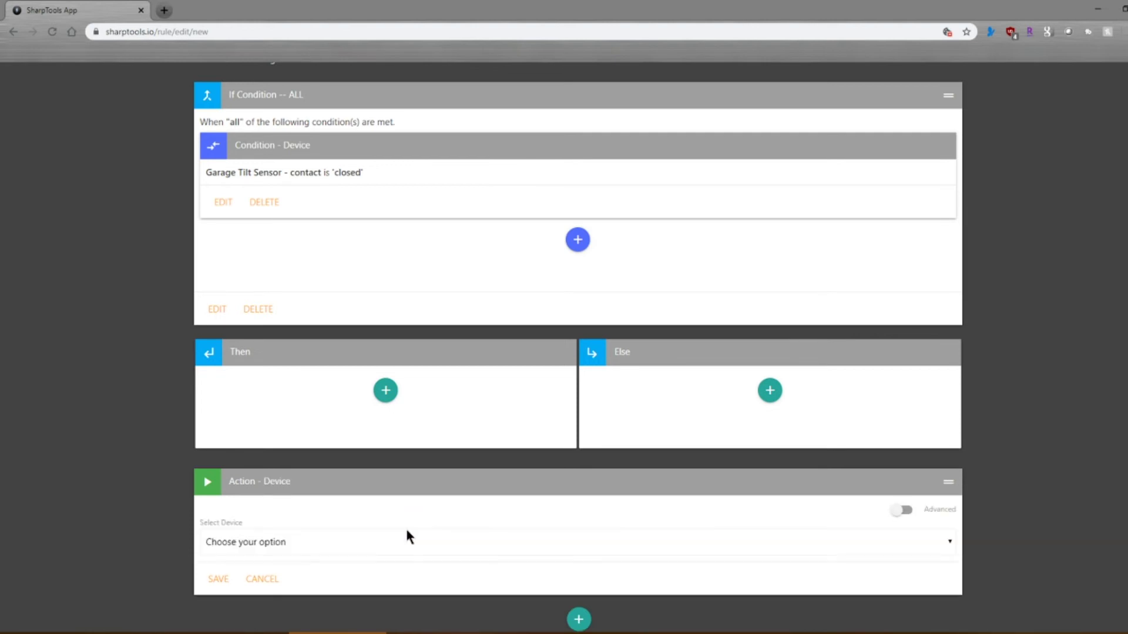
left_click(259, 546)
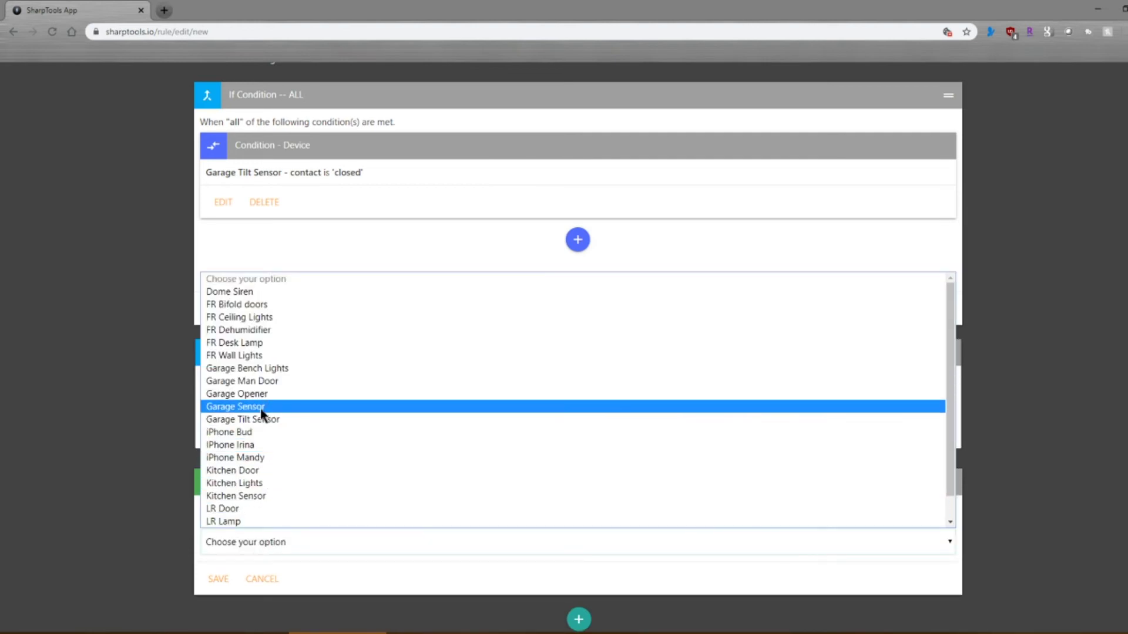
left_click(267, 394)
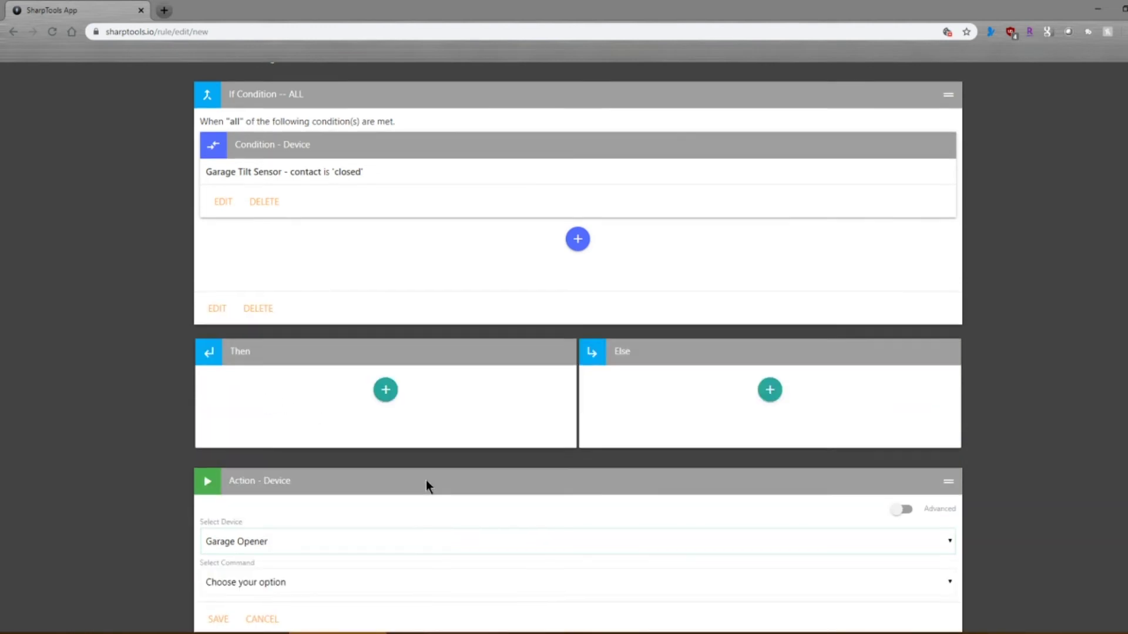
scroll(425, 481, "down", 3)
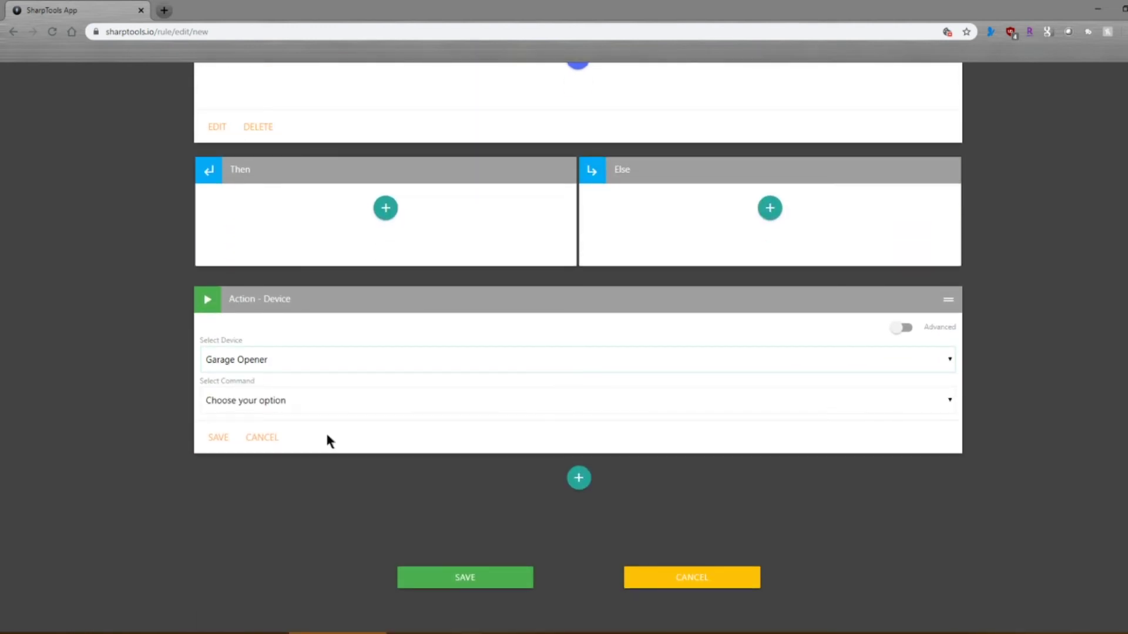
left_click(245, 400)
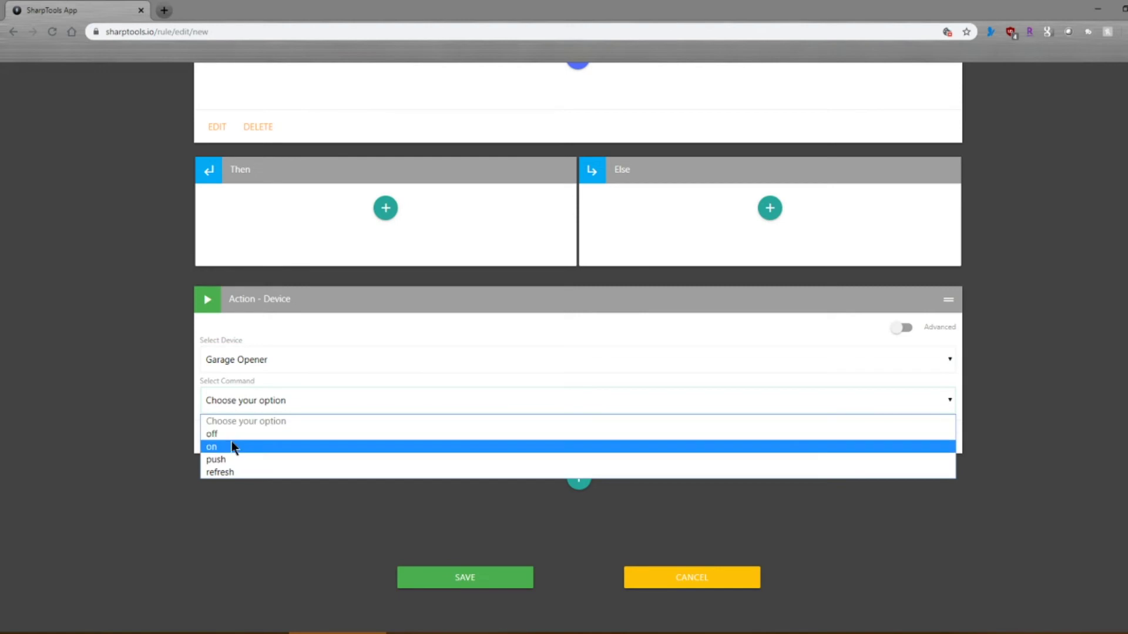
left_click(231, 461)
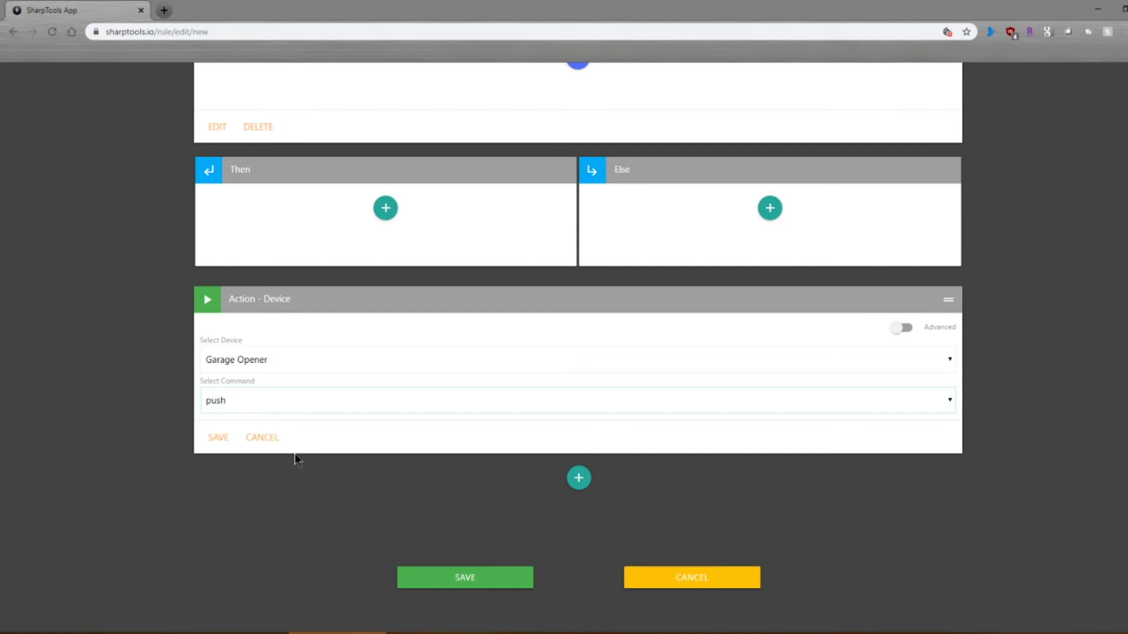
left_click(219, 439)
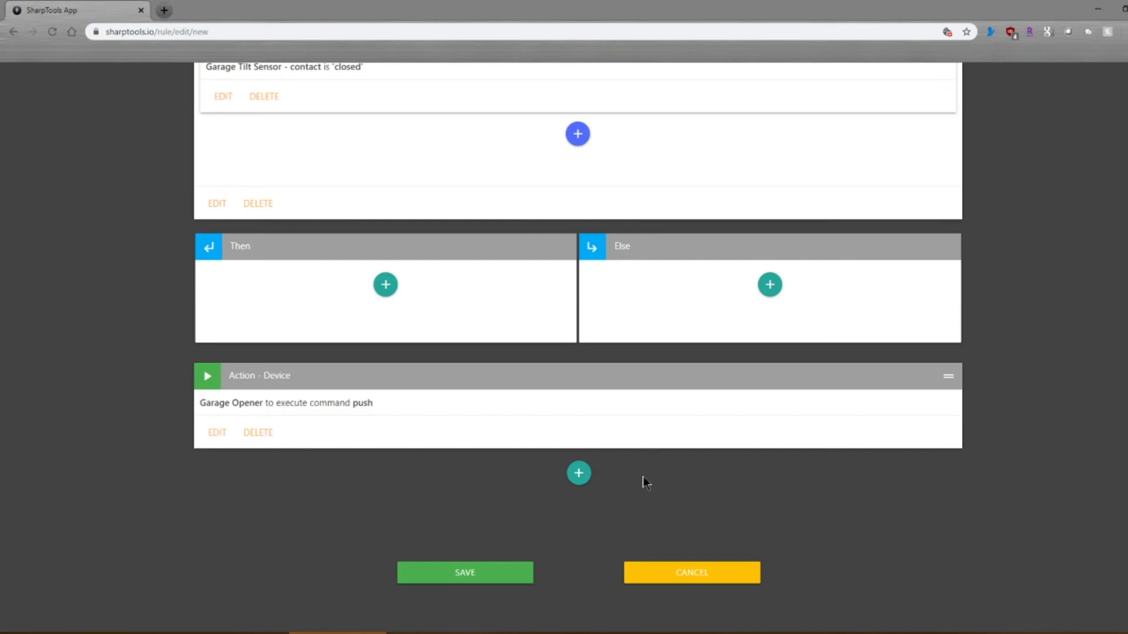
left_click(485, 573)
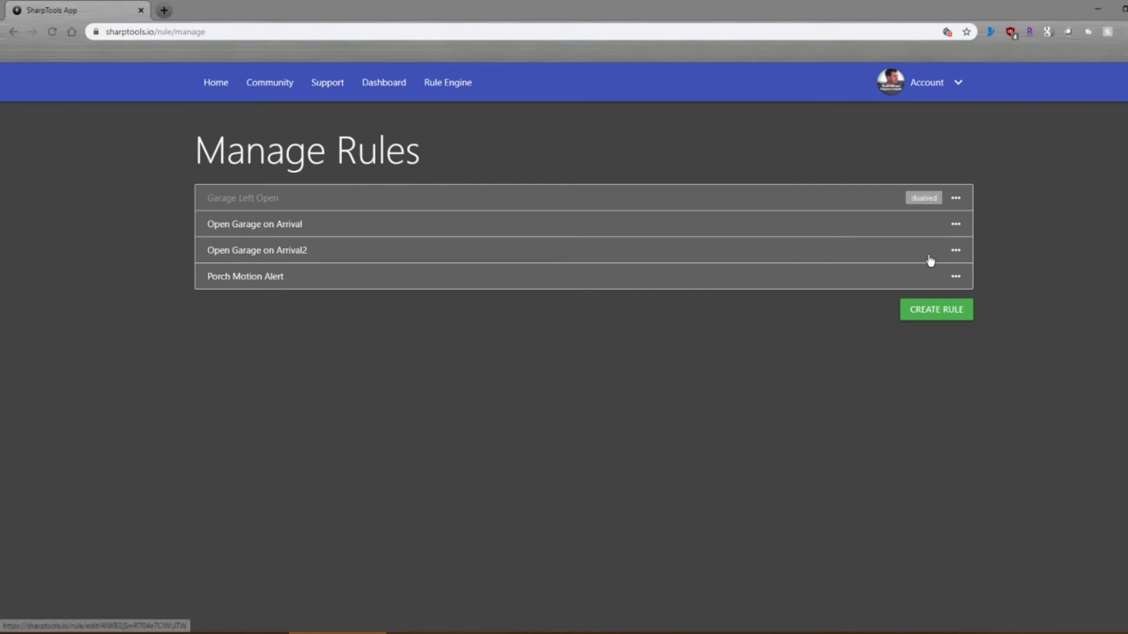
Step: Disable the Open Garage on Arrival2 rule from its options menu
left_click(955, 250)
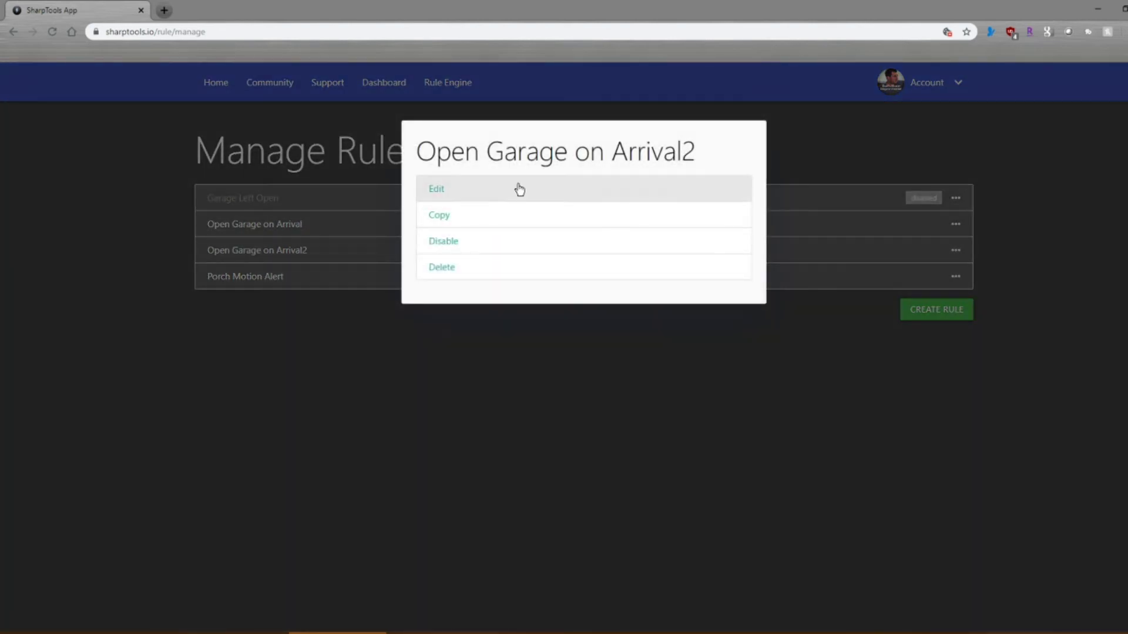
left_click(473, 251)
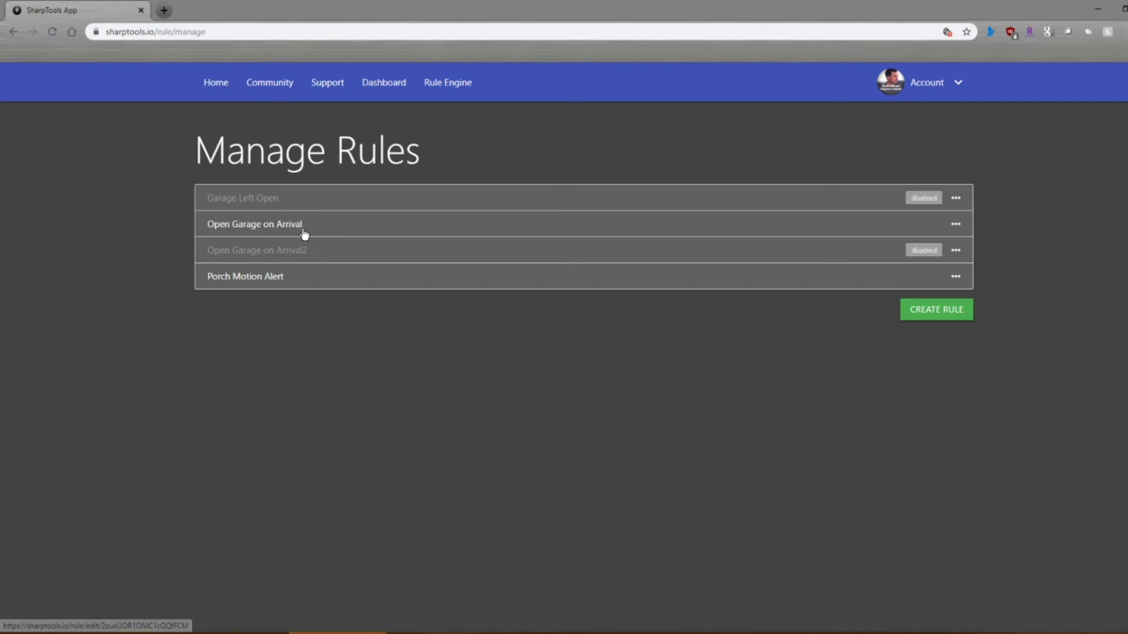
Step: Open the SmartThings device dashboard in edit mode
left_click(379, 89)
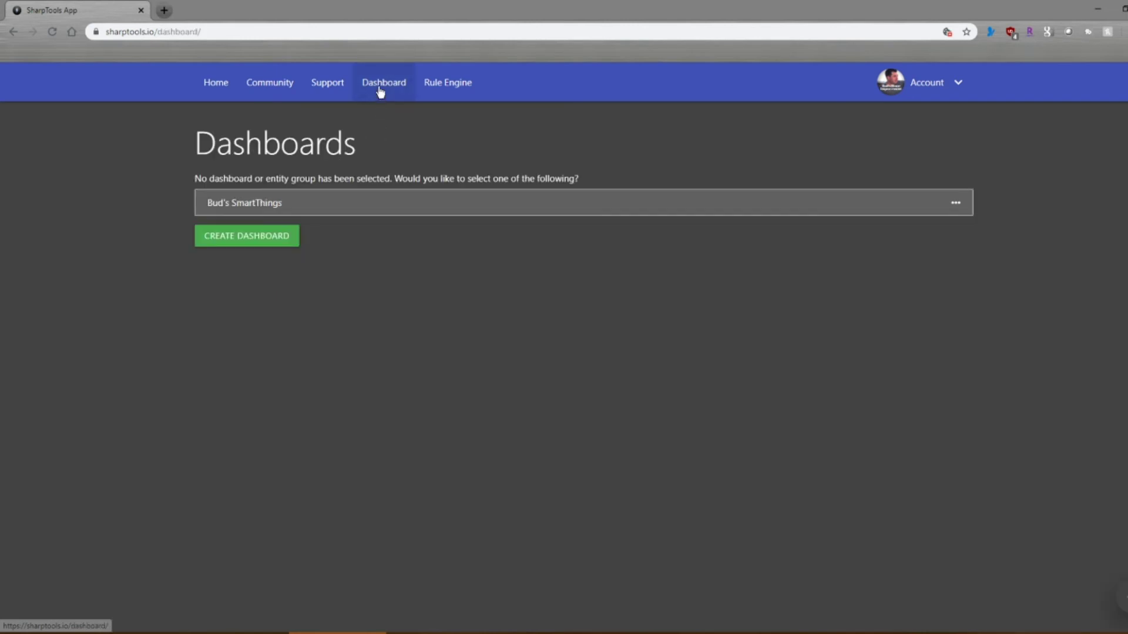
left_click(347, 205)
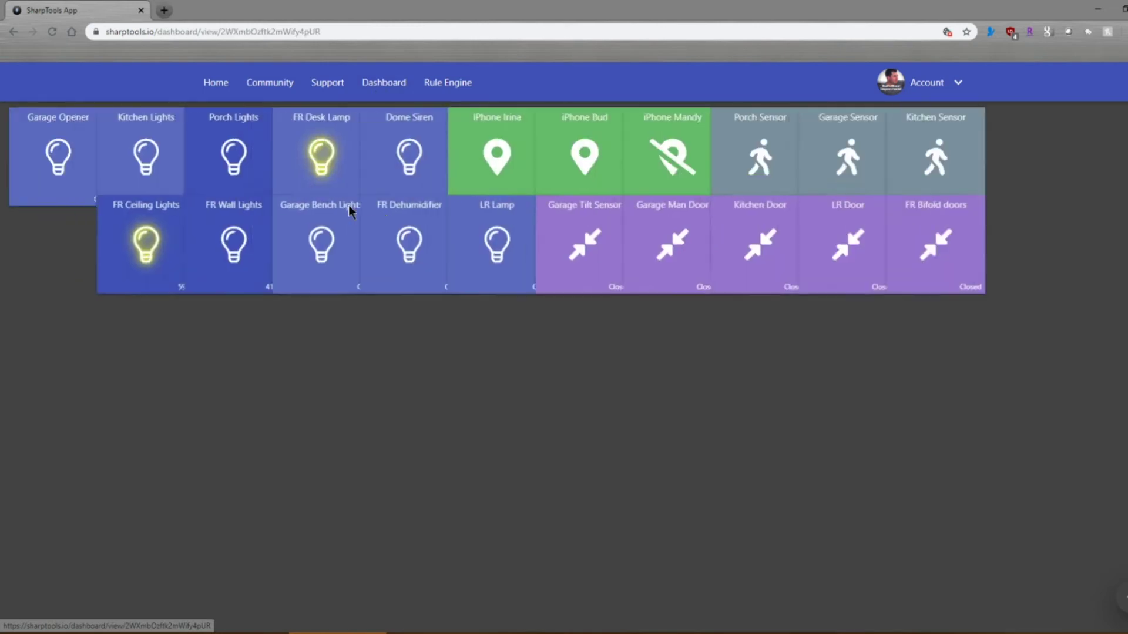
left_click(1121, 616)
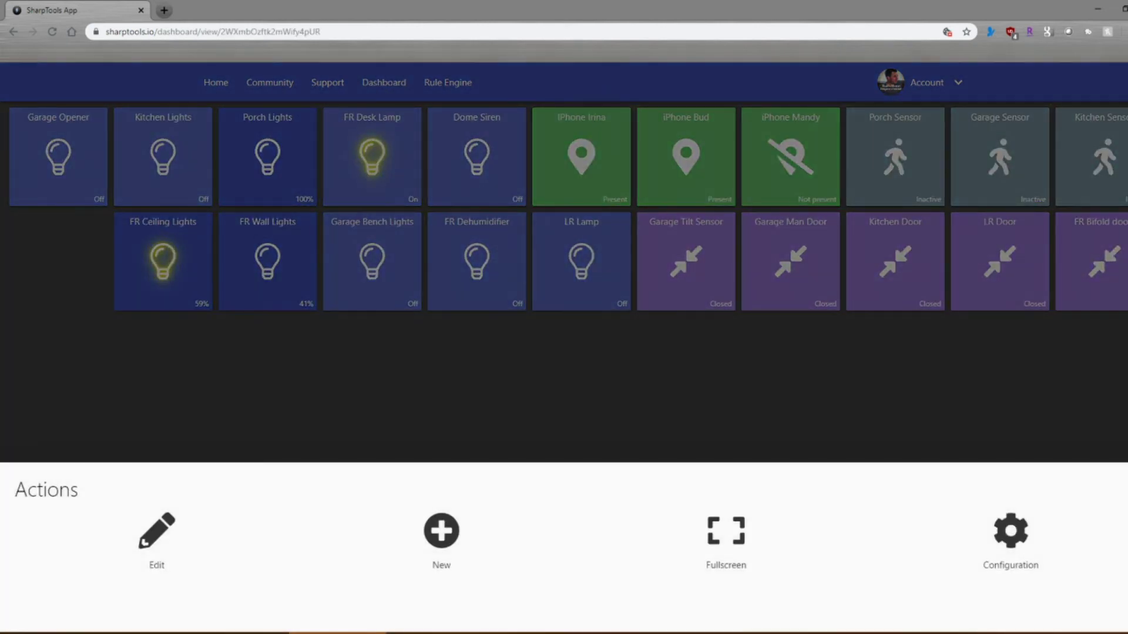
left_click(167, 540)
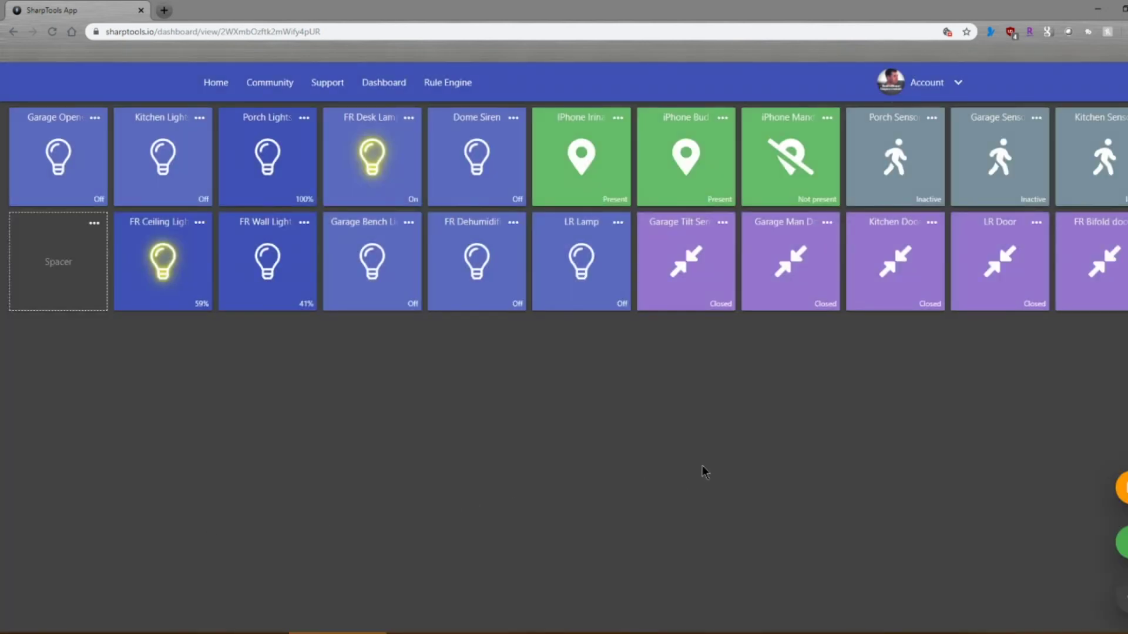
Step: Add the Open Garage on Arrival rule as a dashboard tile
left_click(1122, 545)
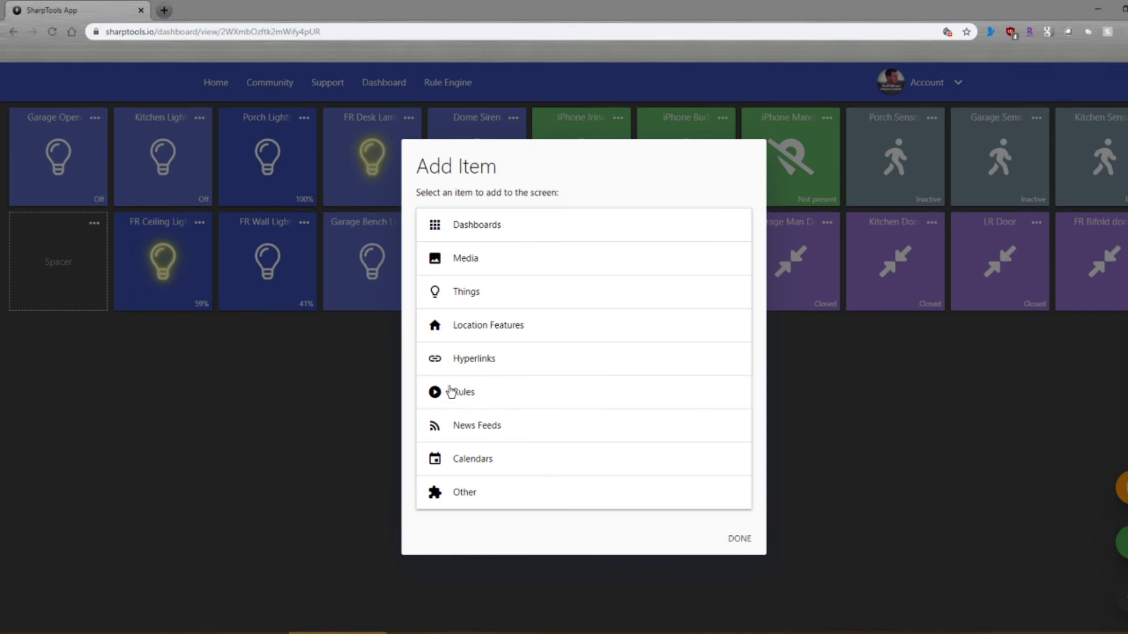
left_click(447, 394)
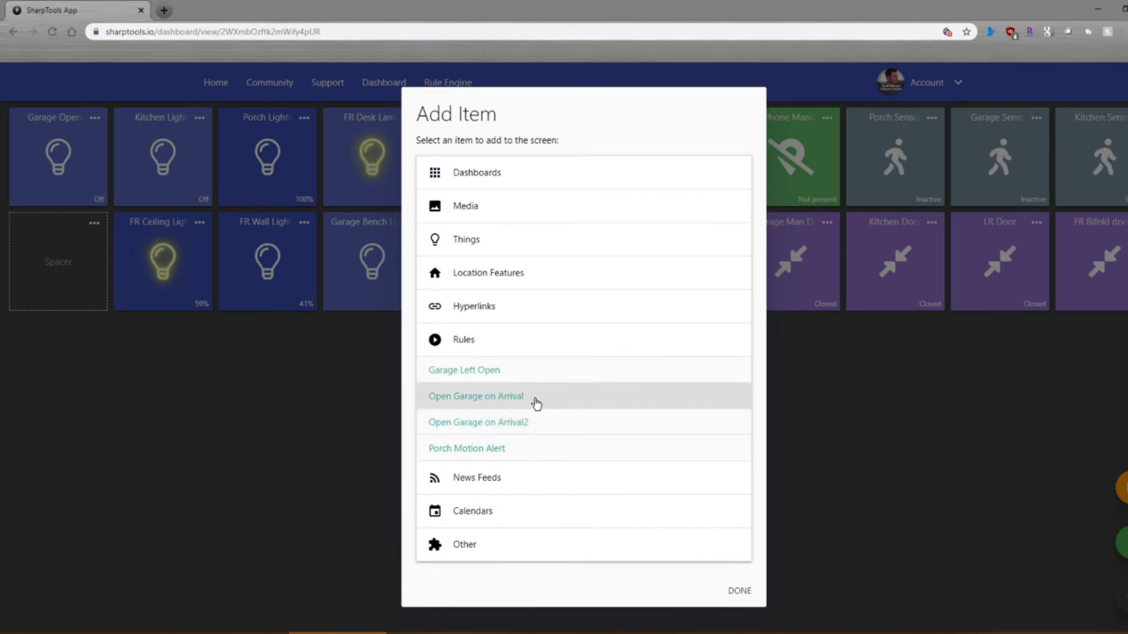
left_click(502, 397)
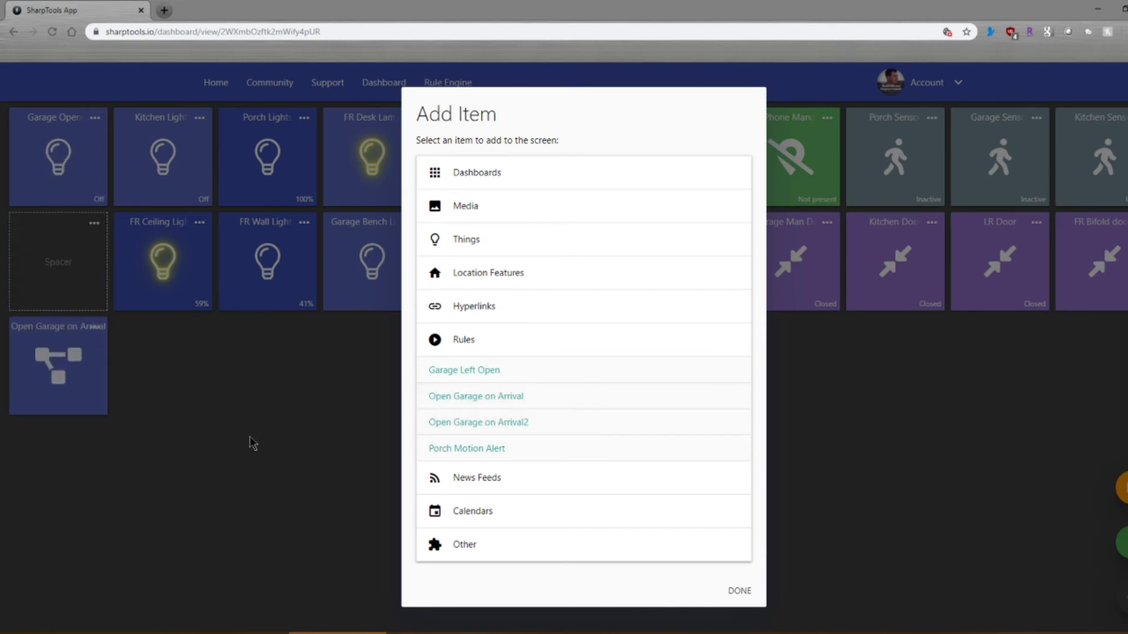
left_click(272, 425)
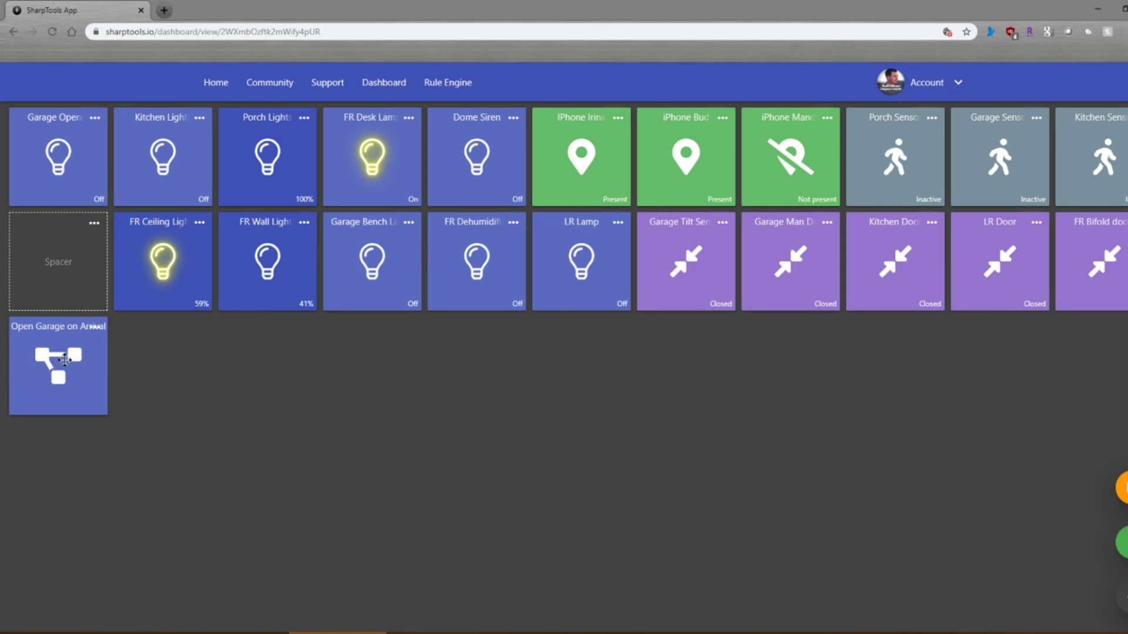
Step: Leave edit mode, run the Open Garage on Arrival tile, then trigger the Garage Opener tile
left_click(1119, 488)
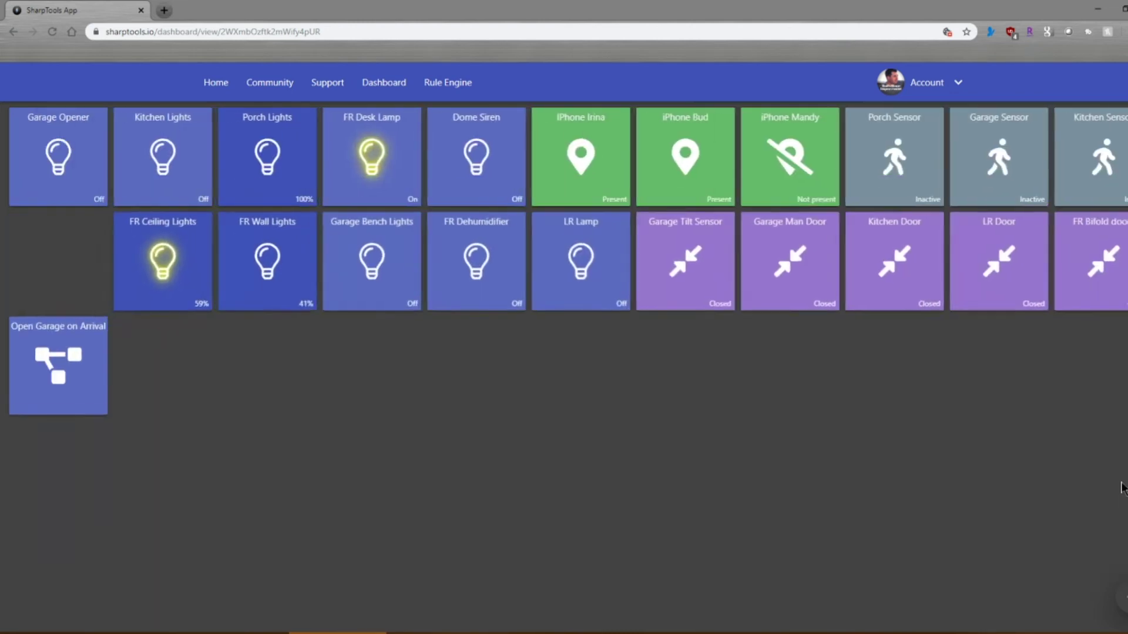
left_click(79, 381)
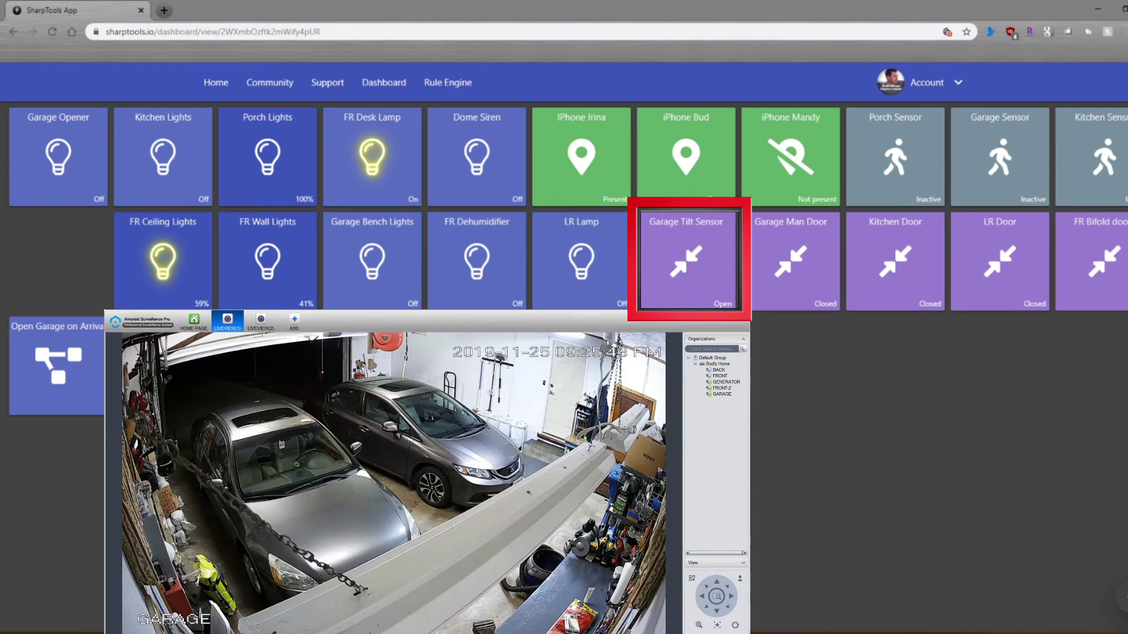
left_click(61, 161)
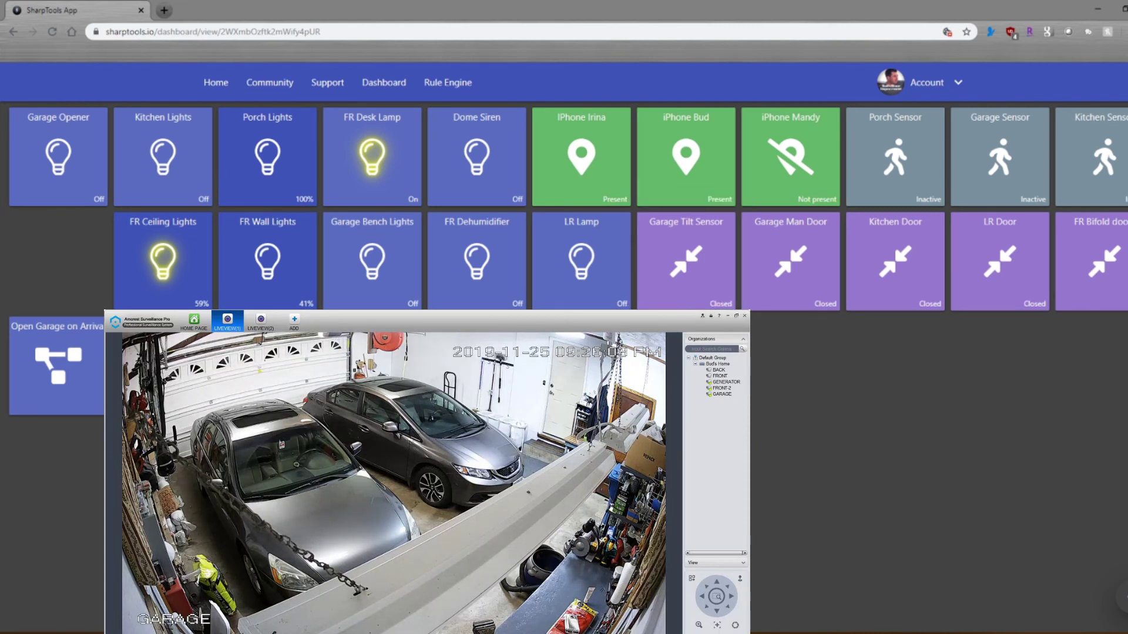
left_click(697, 309)
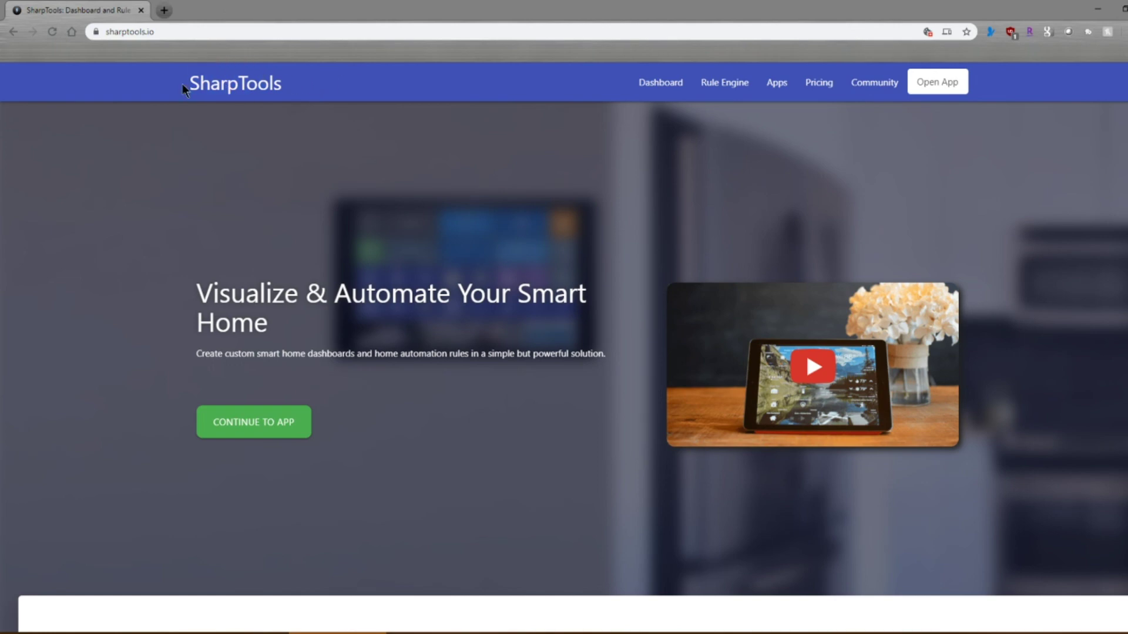
Step: Select the sharptools.io address in the browser's address bar
left_click(161, 30)
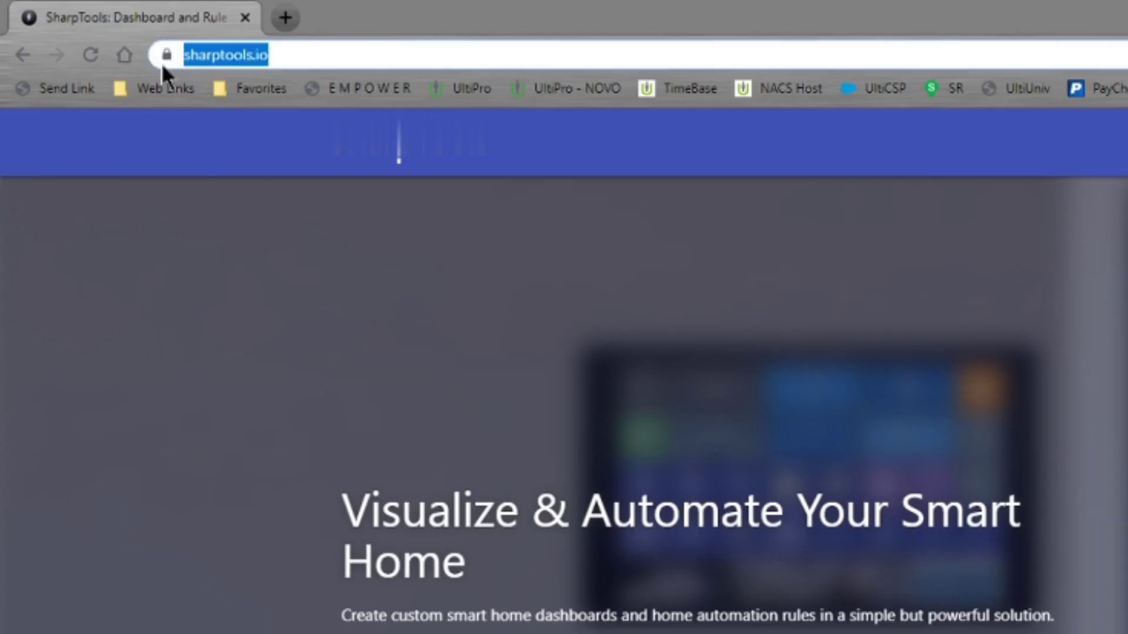